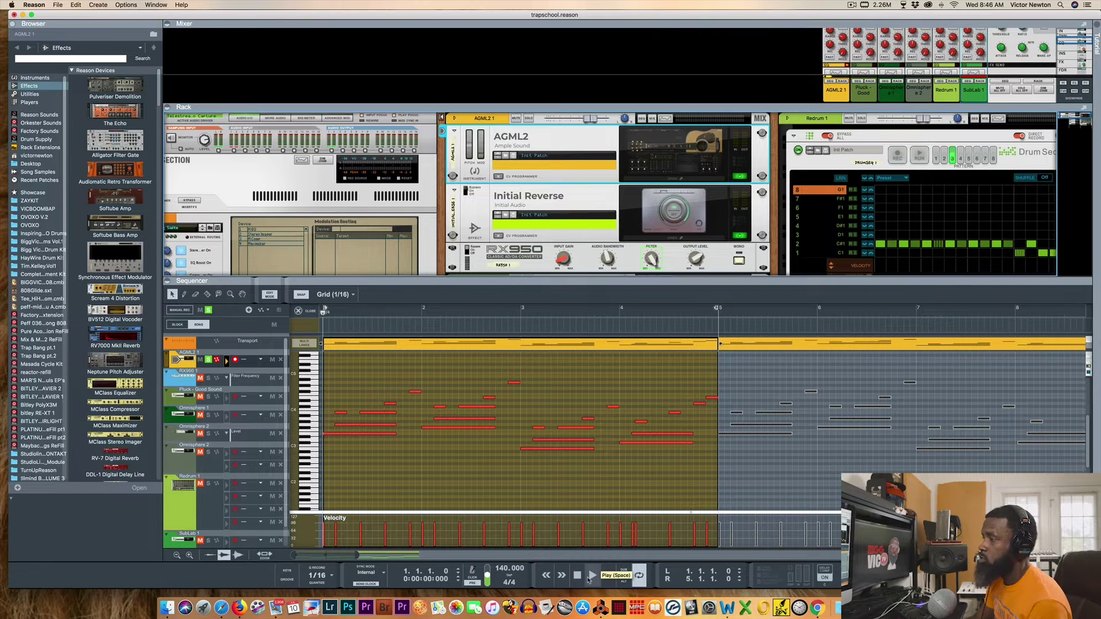
# Select the Initial Reverse and RX950 effects below AGML2 and play back the soloed guitar loop from the start
pyautogui.click(588, 579)
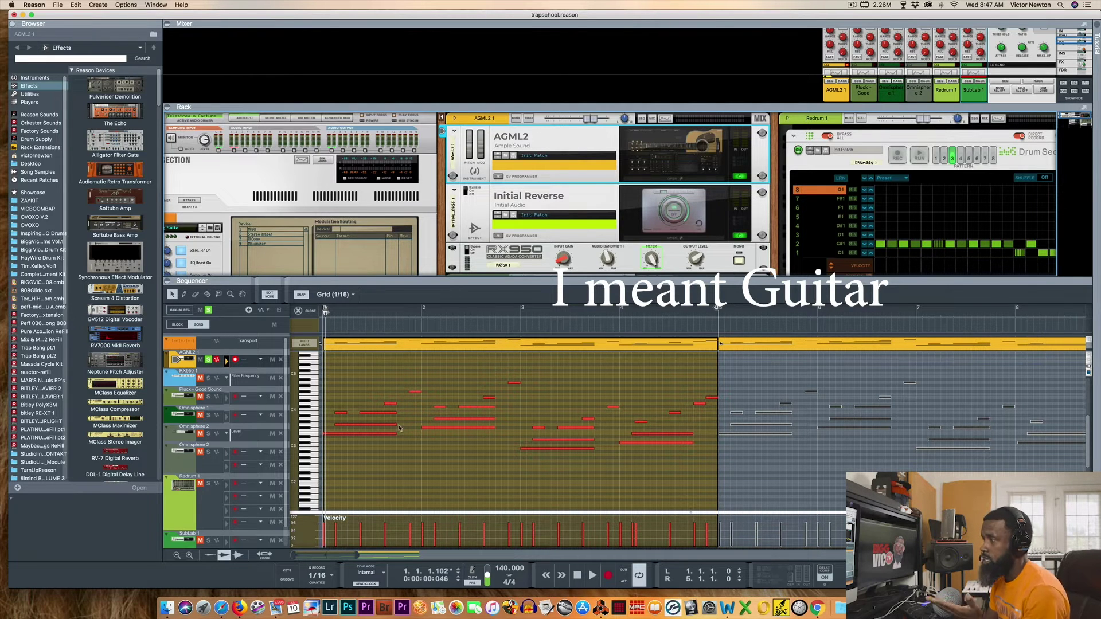
pyautogui.click(465, 193)
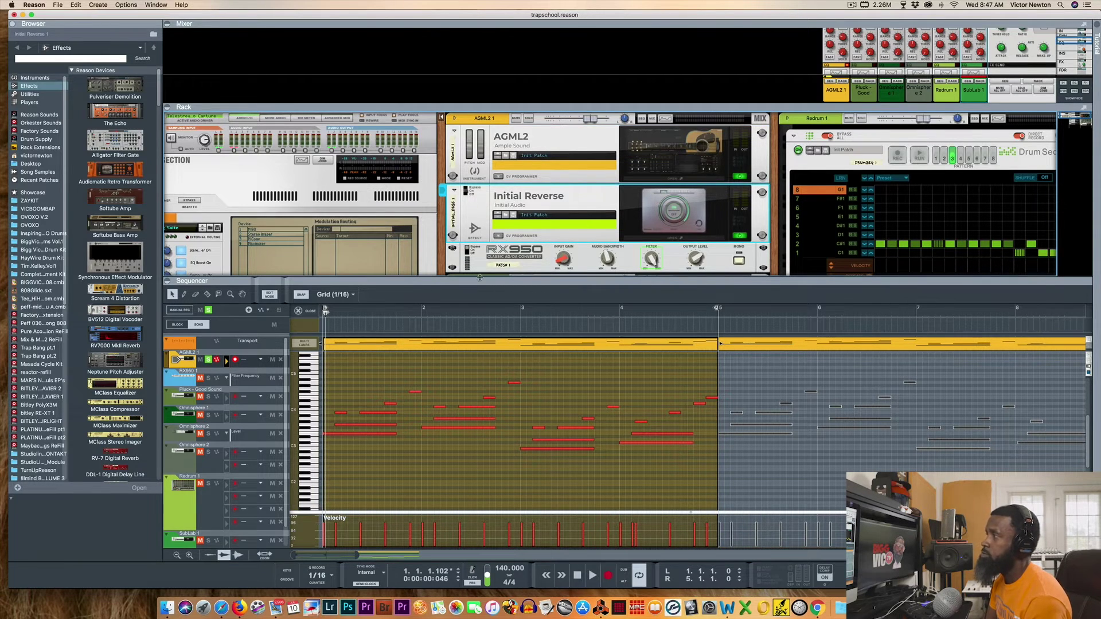
pyautogui.click(498, 261)
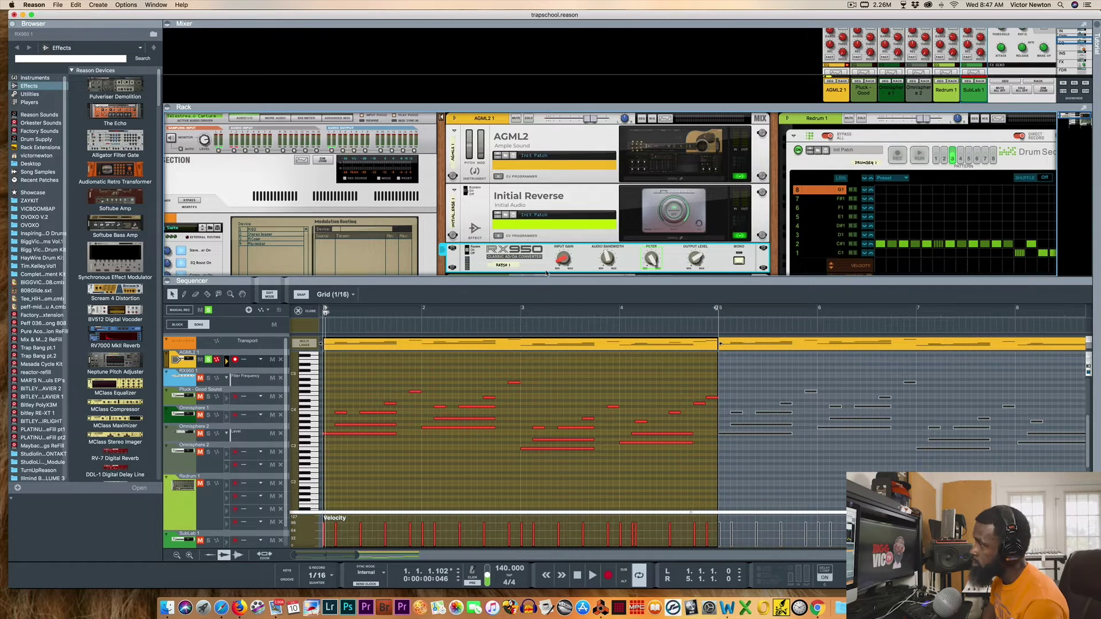
pyautogui.click(576, 576)
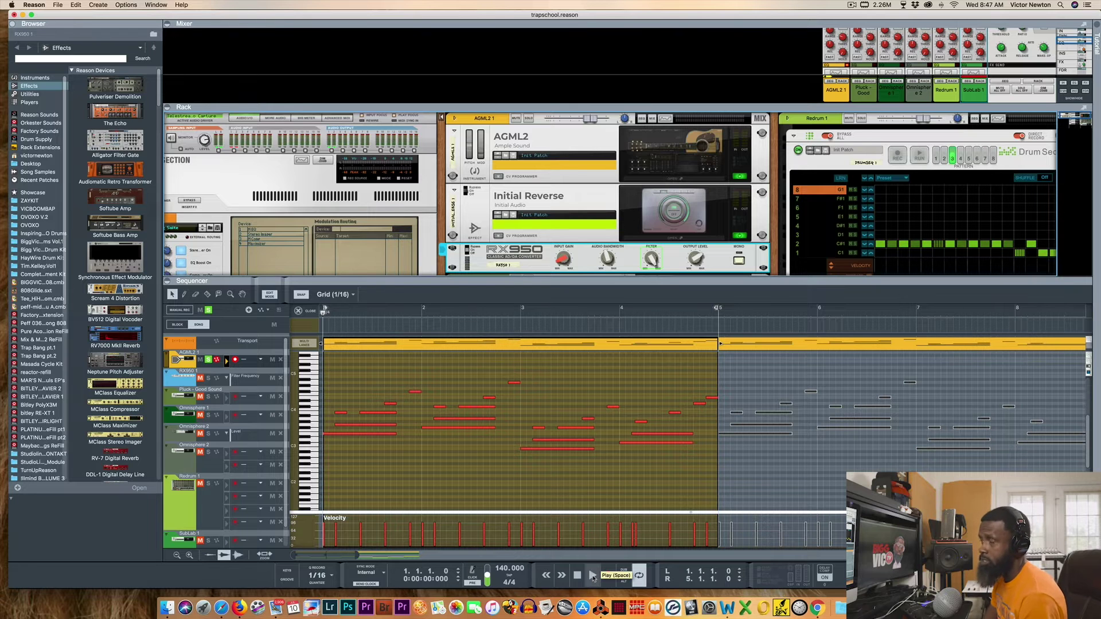
pyautogui.click(593, 576)
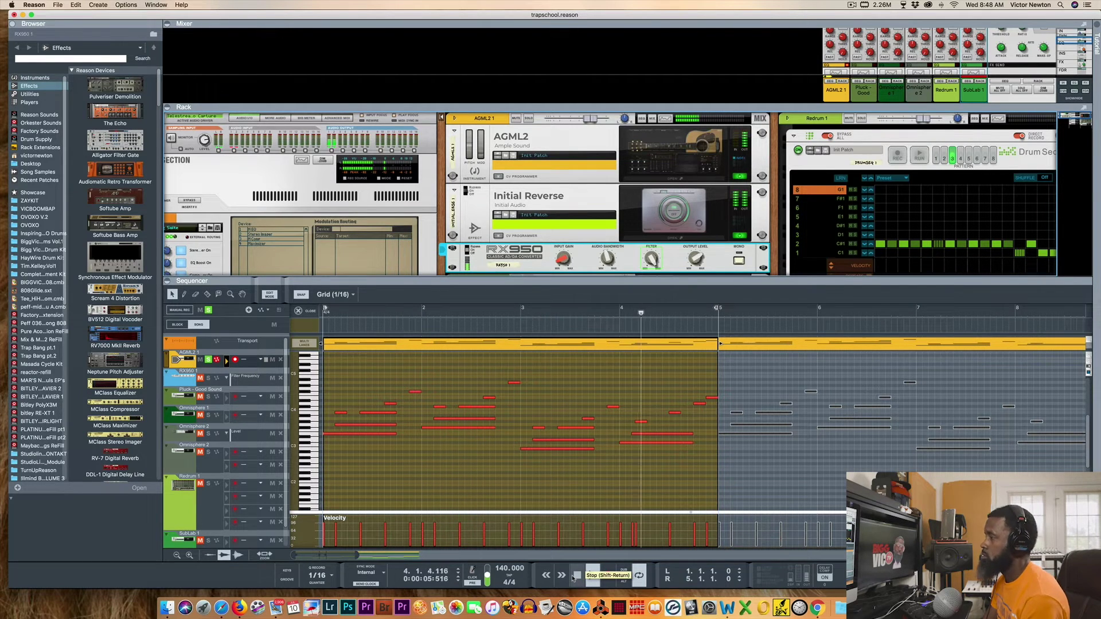
pyautogui.click(573, 578)
pyautogui.click(573, 578)
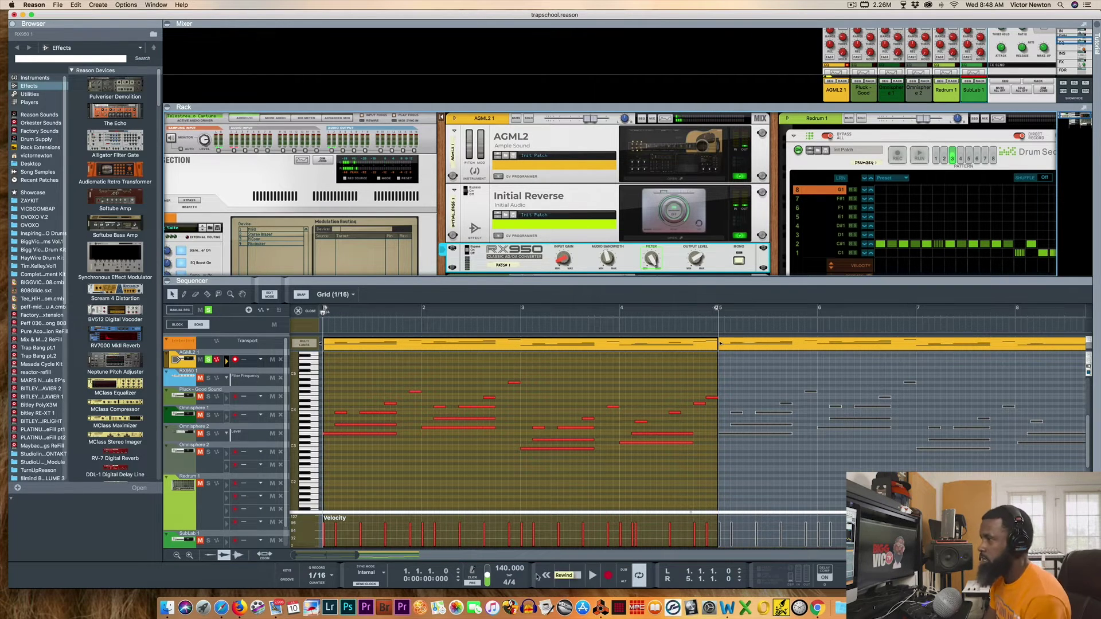
# Solo the RX950 track as well and play the guitar loop, returning to the start
pyautogui.click(208, 378)
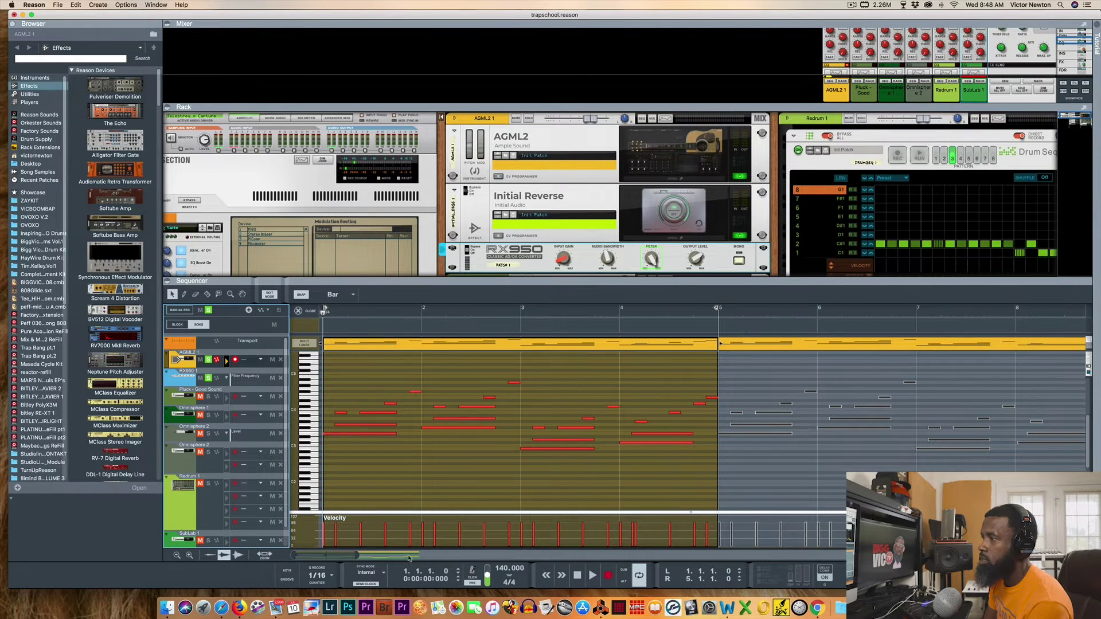
pyautogui.click(593, 584)
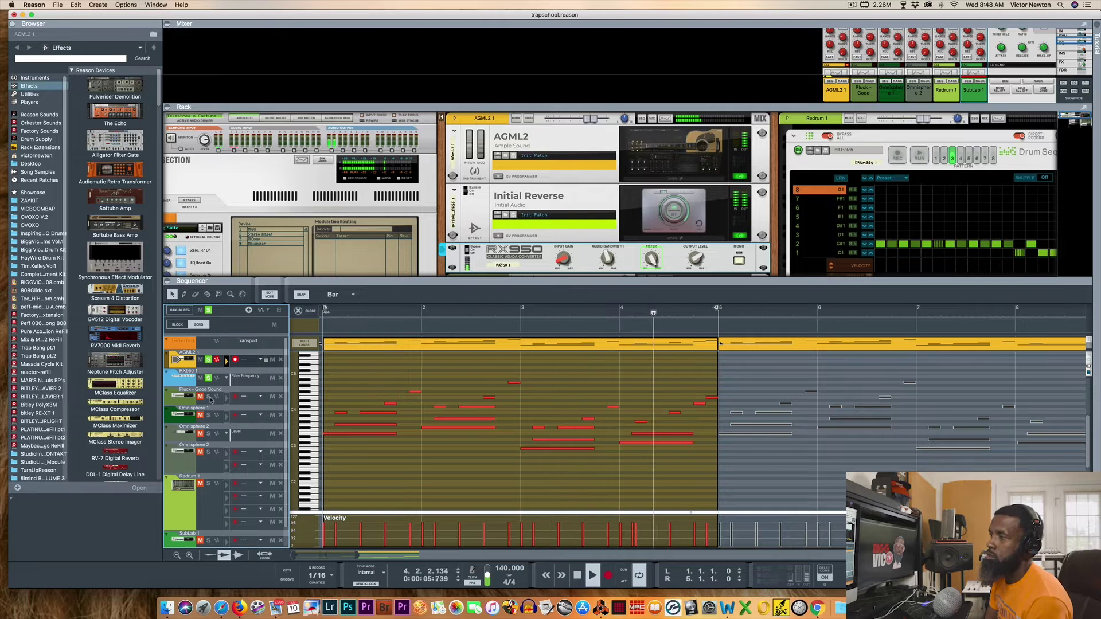
pyautogui.doubleClick(576, 576)
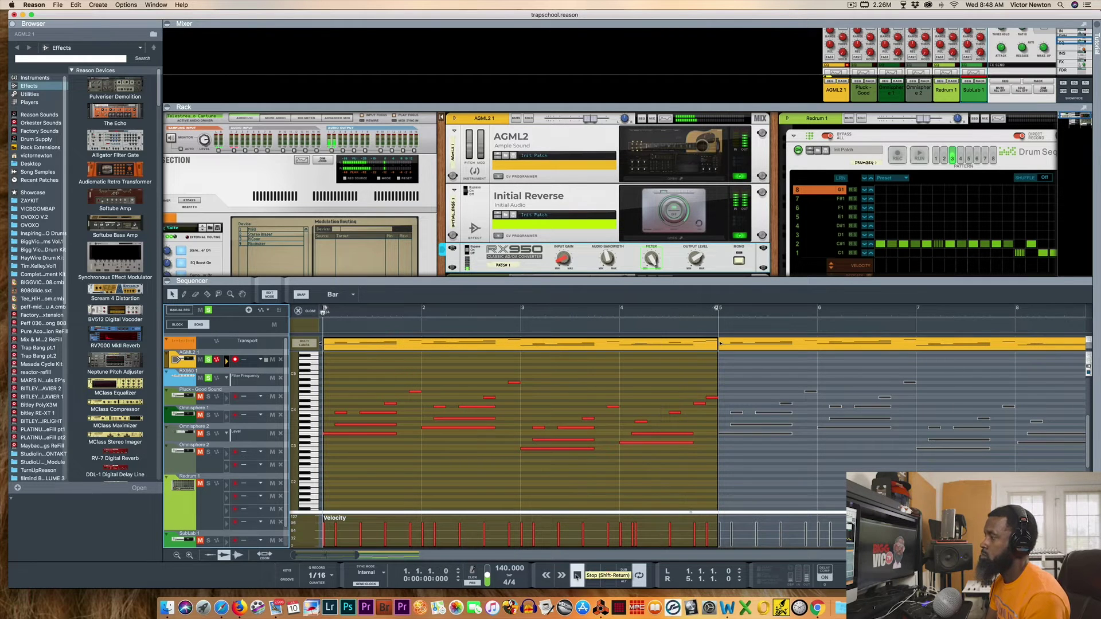
# Solo the Pluck - Good Sound track and display its notes together with the AGML2 guitar notes for comparison
pyautogui.click(208, 397)
pyautogui.click(212, 402)
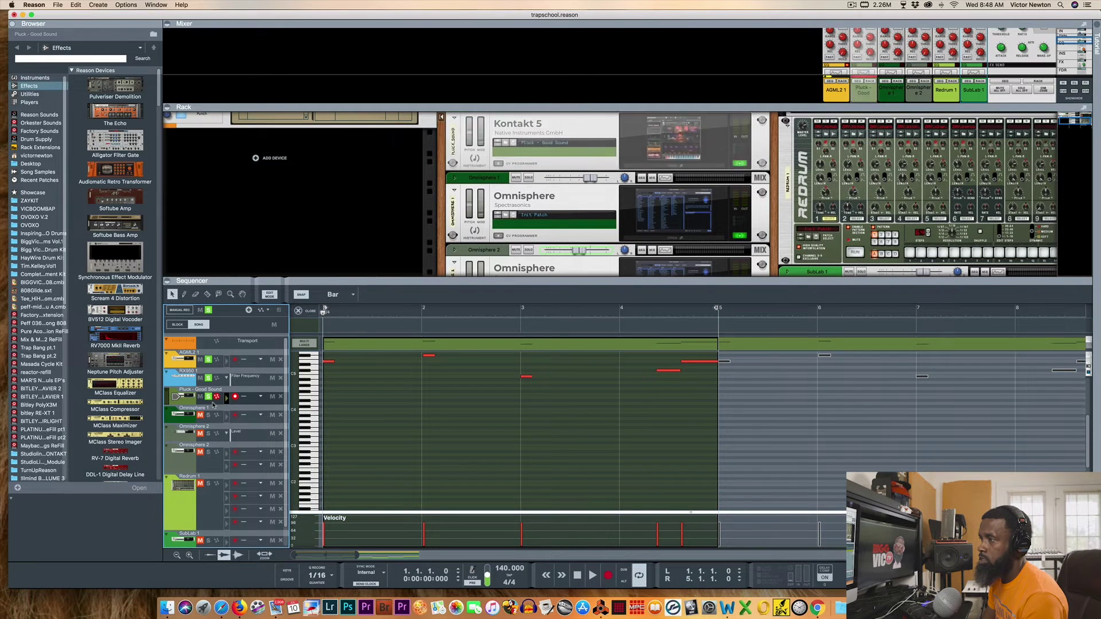
pyautogui.click(215, 366)
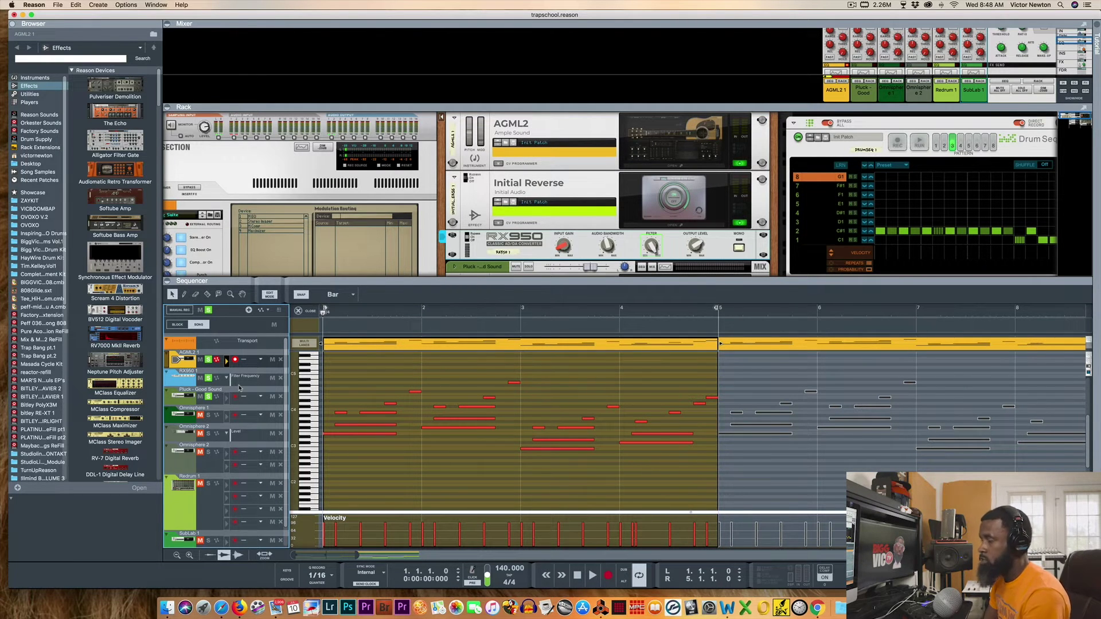
pyautogui.click(225, 401)
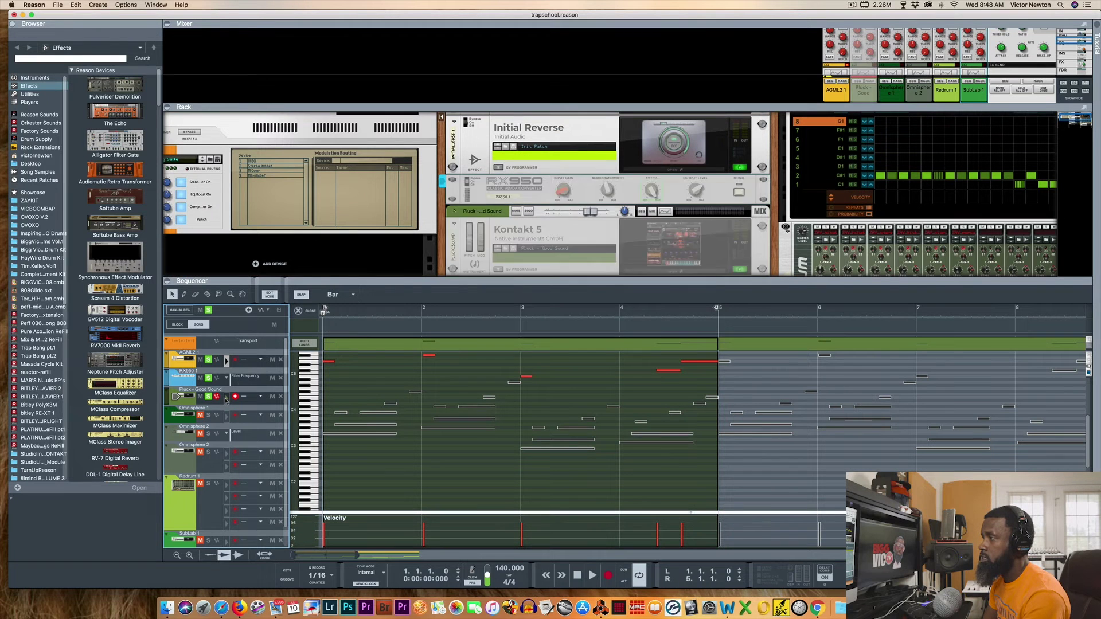
pyautogui.scroll(1, 404, 459)
pyautogui.scroll(2, 404, 459)
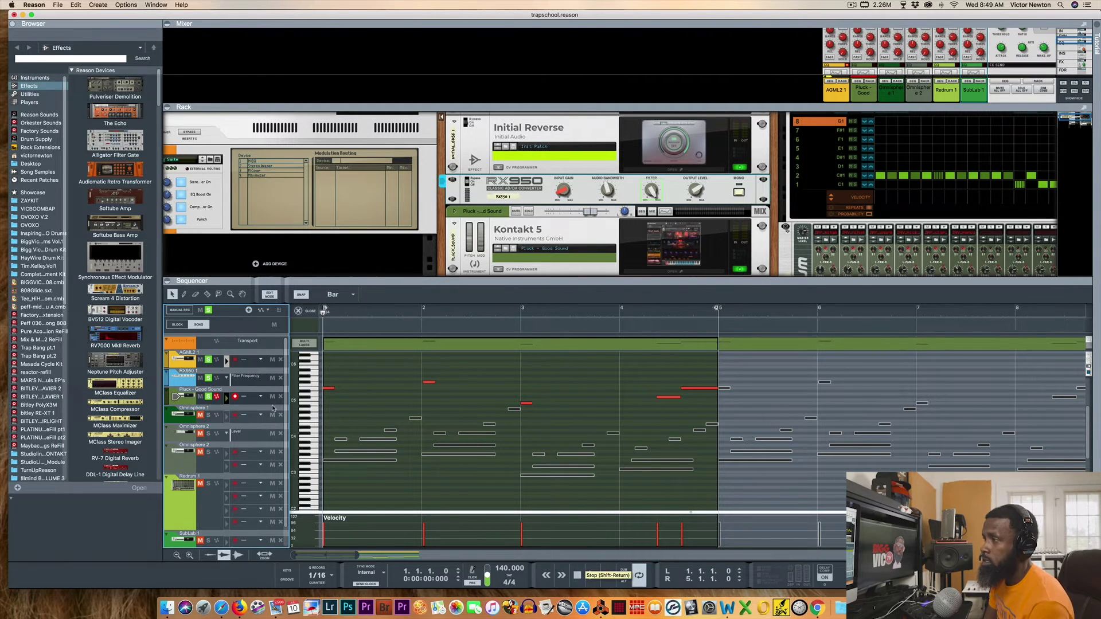
# Inspect the Kontakt 5 instrument on the Pluck - Good Sound track and play the loop with guitar and pluck together
pyautogui.click(193, 401)
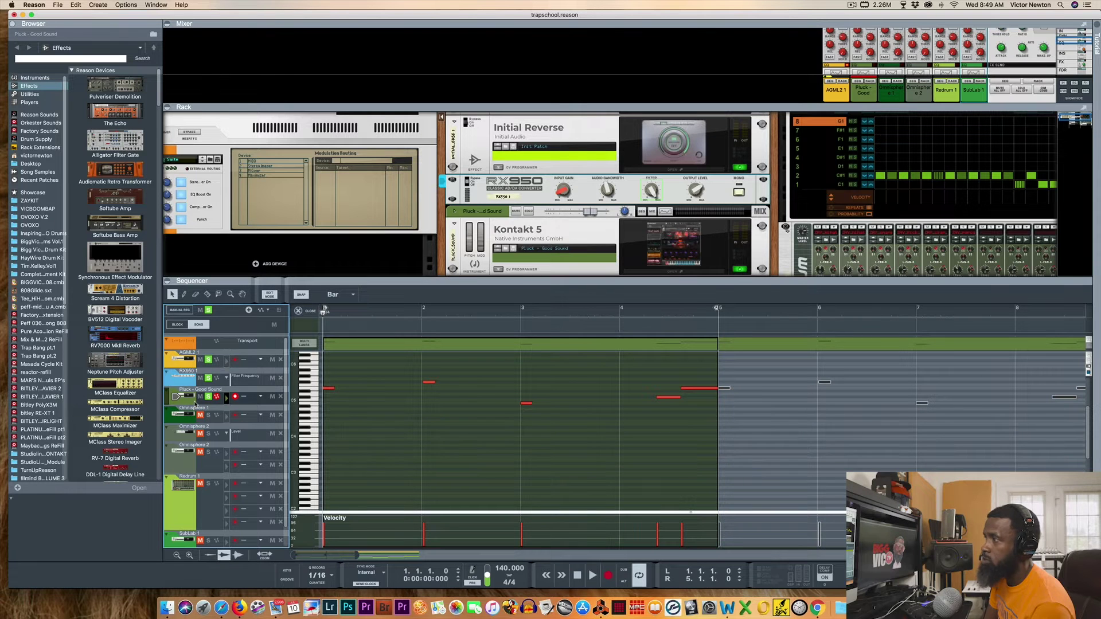
pyautogui.click(671, 273)
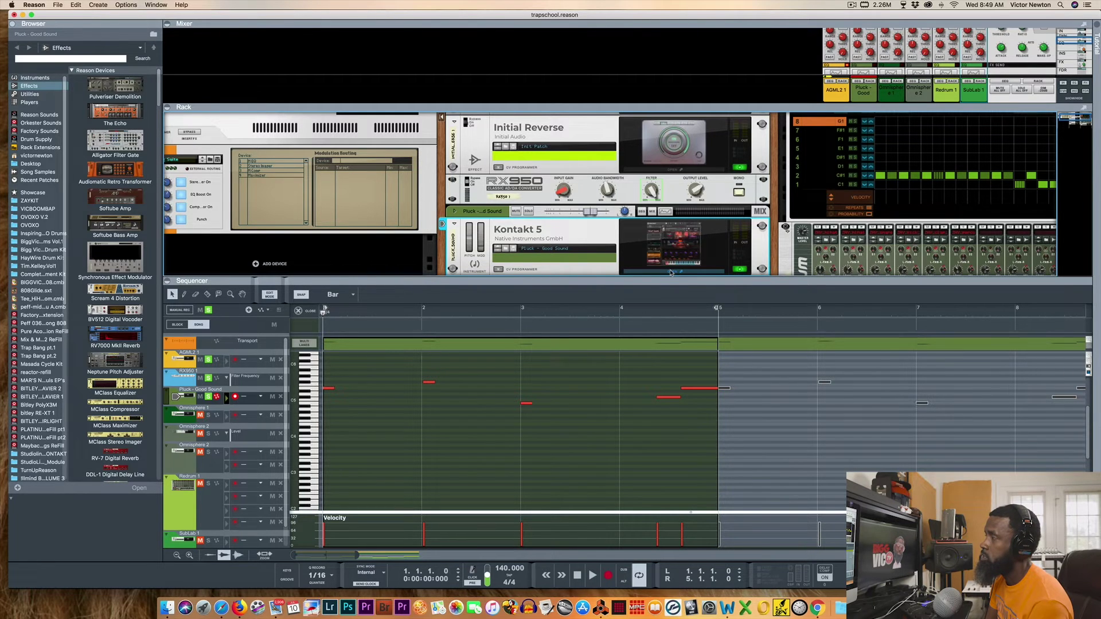
pyautogui.click(670, 273)
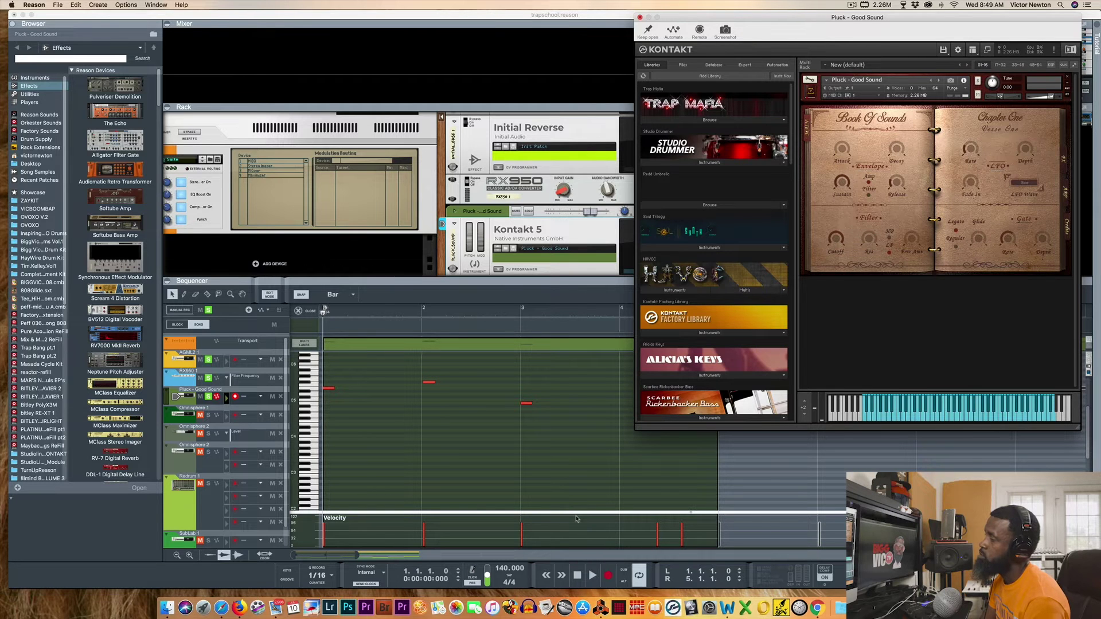
pyautogui.click(576, 493)
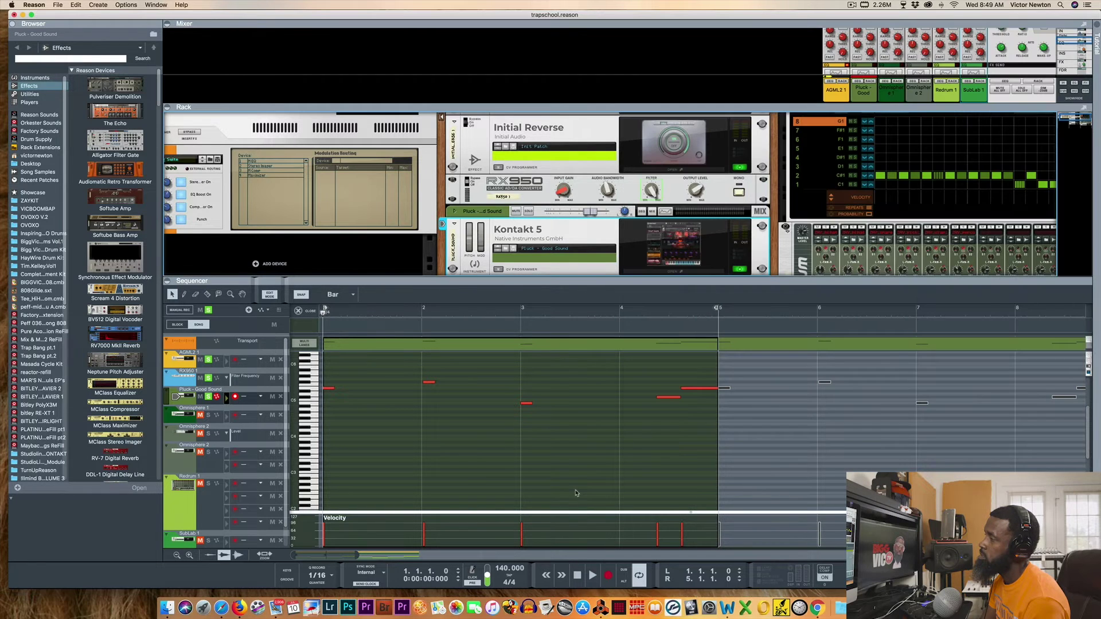
pyautogui.click(593, 575)
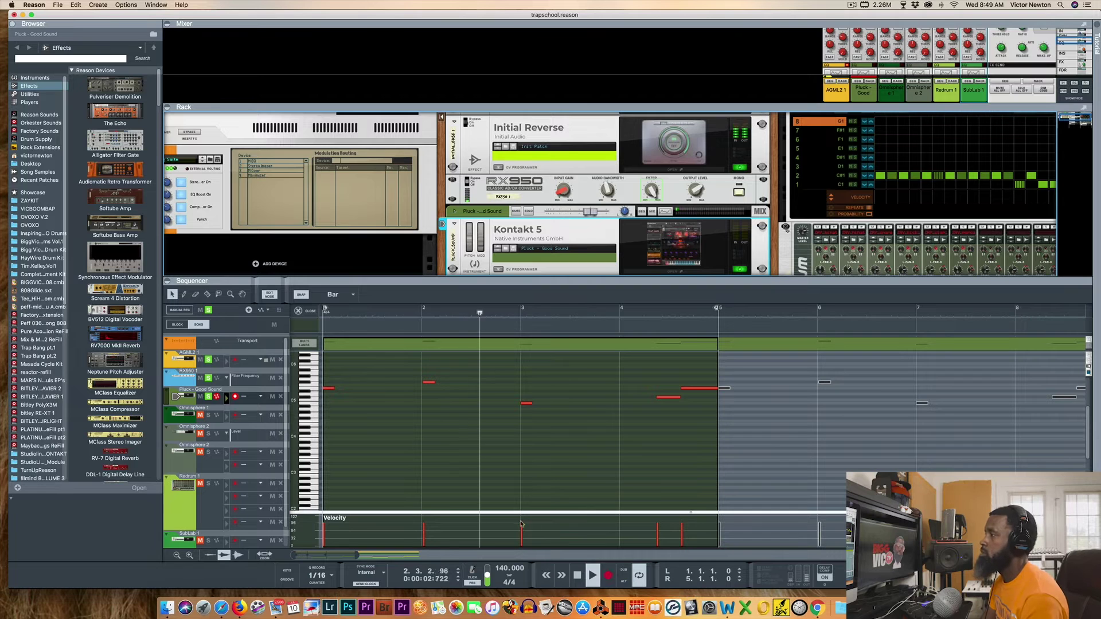
pyautogui.doubleClick(577, 575)
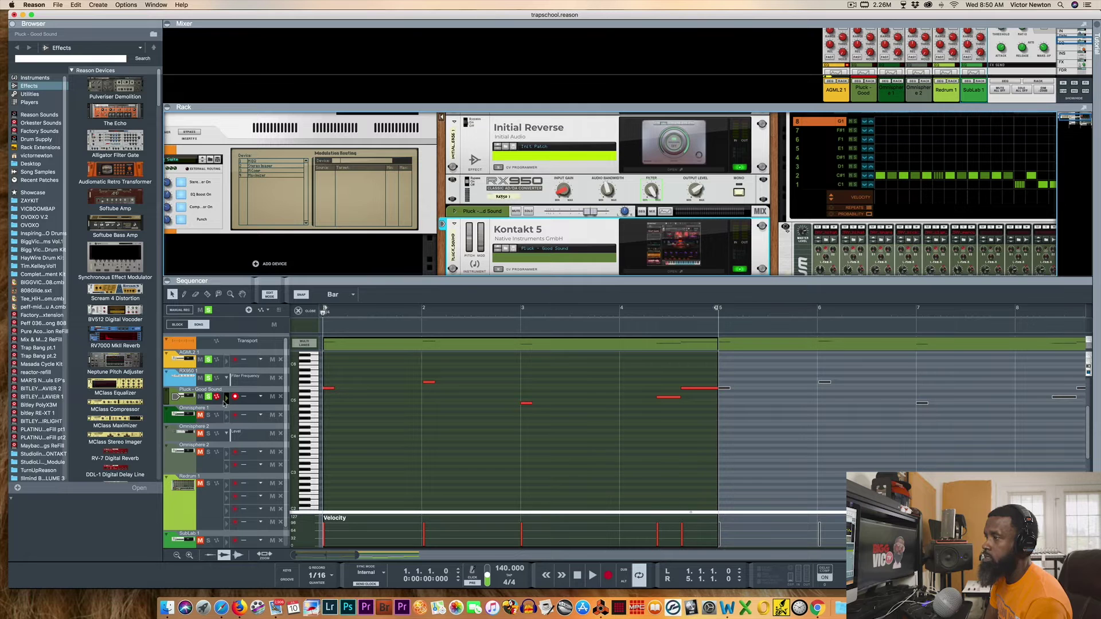
# Review the AGML2 guitar notes and add the Omnisphere 1 track to the soloed tracks
pyautogui.click(204, 364)
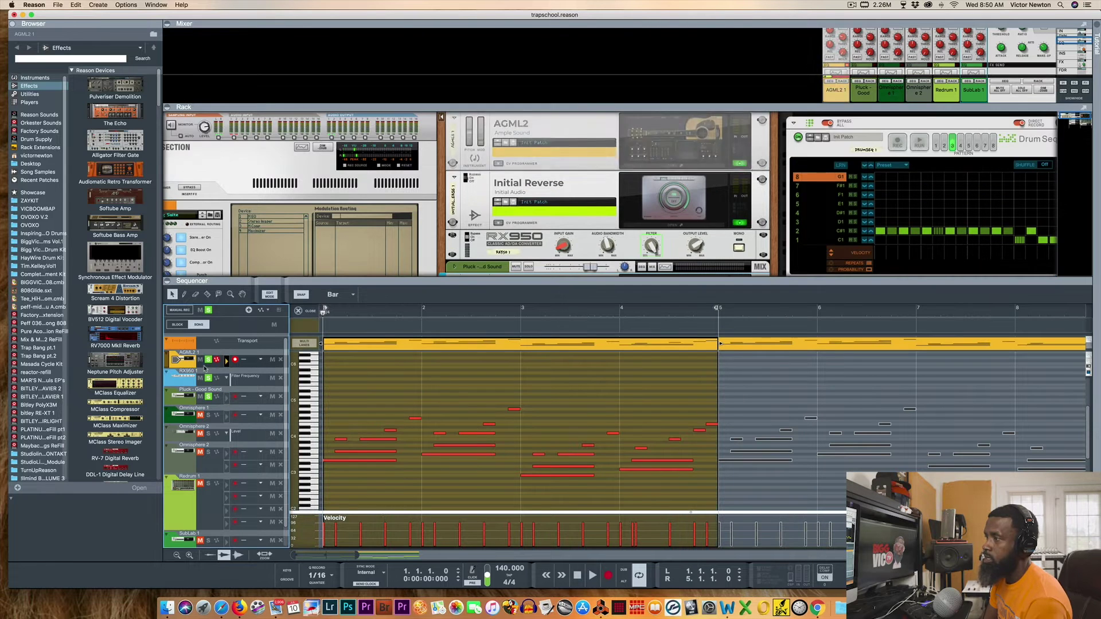
pyautogui.scroll(-2, 408, 425)
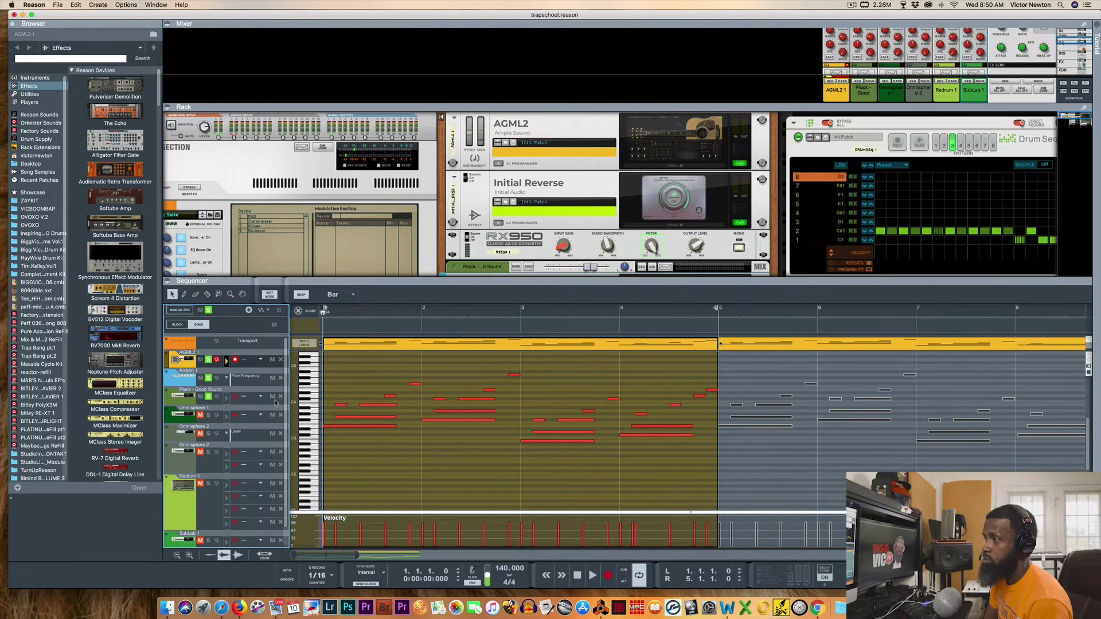
pyautogui.click(208, 420)
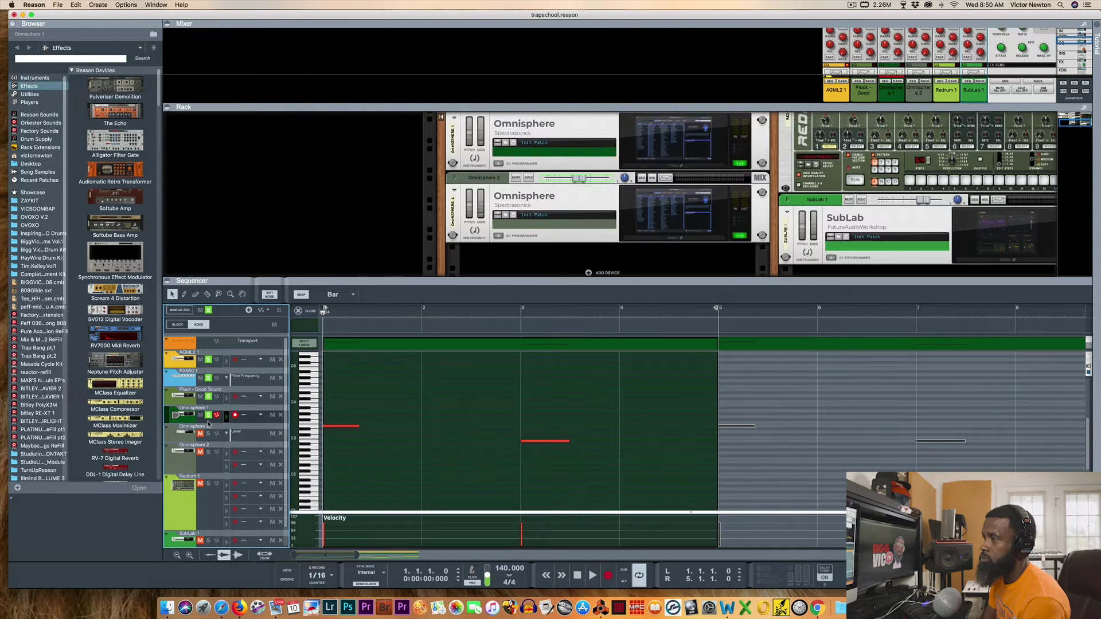
# Open the Omnisphere 1 instrument to view its Marimbula Brite Mallet Bounce patch and close its window
pyautogui.click(680, 167)
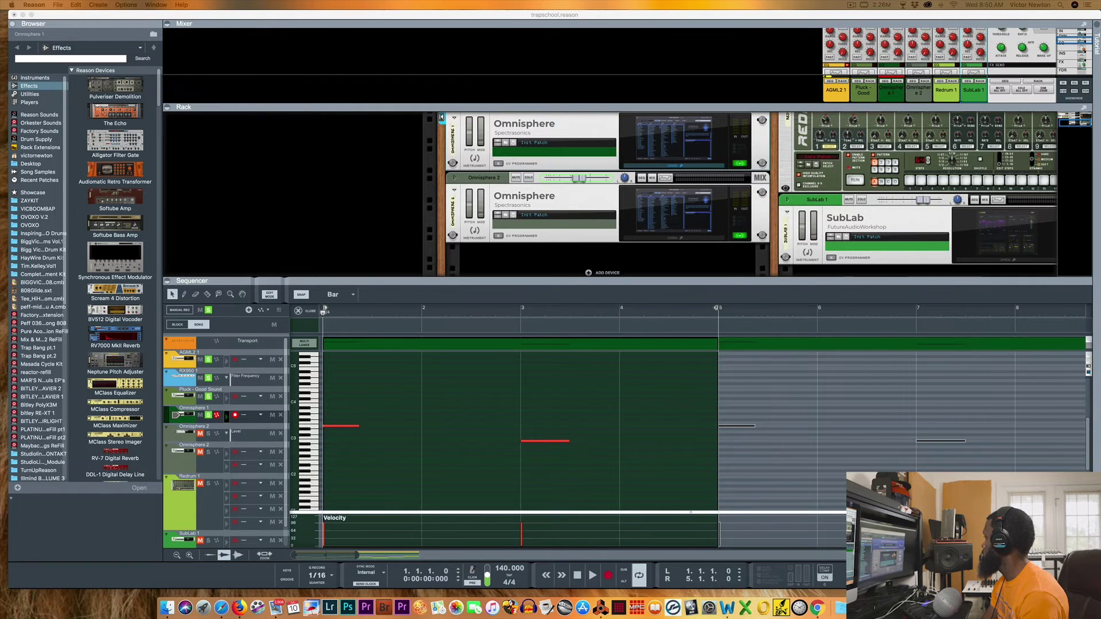
pyautogui.moveTo(1100, 67); pyautogui.dragTo(551, 77)
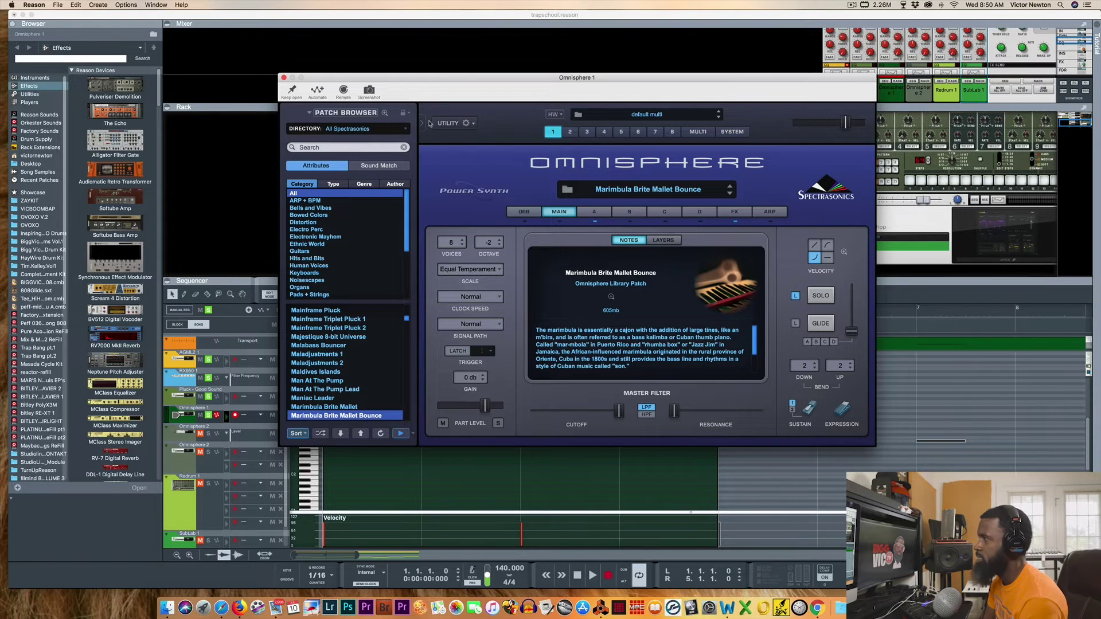
pyautogui.click(283, 78)
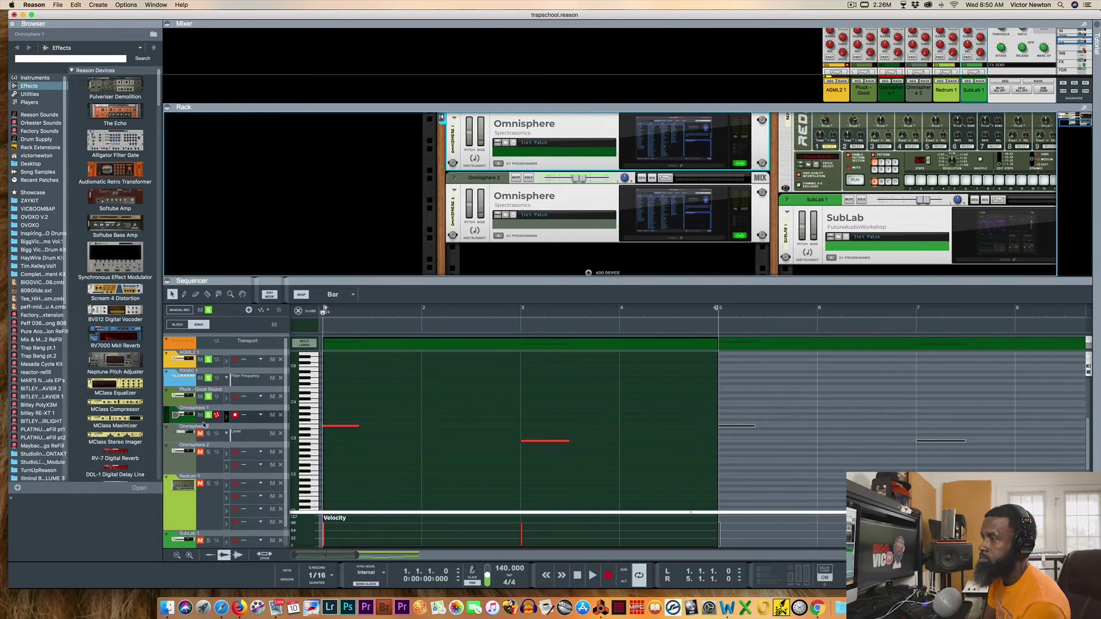
# Display the Omnisphere 1 notes over the guitar and pluck notes in the multi-lane note editor
pyautogui.click(210, 367)
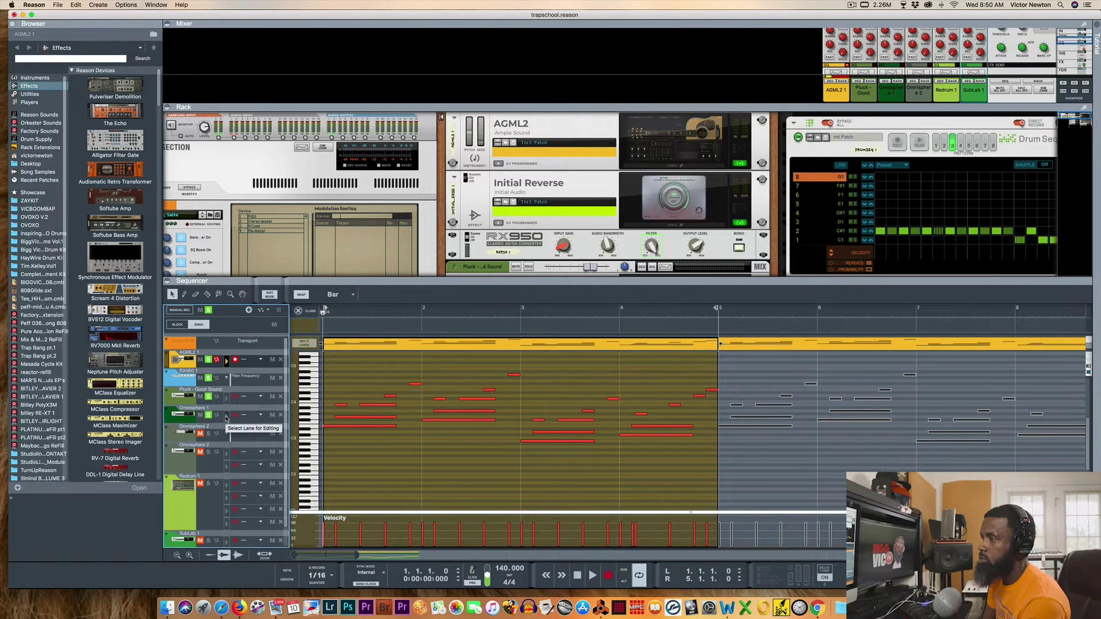
pyautogui.click(226, 416)
pyautogui.scroll(-2, 448, 484)
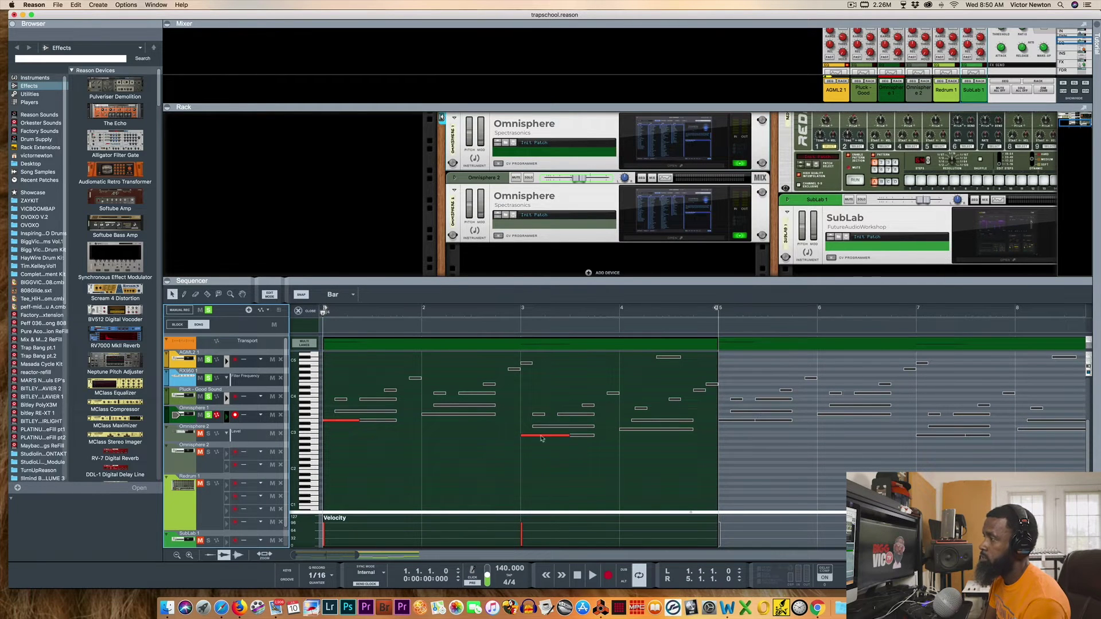
# Play the loop with the Omnisphere 1 part, enlarge the sequencer area, and examine the layered notes
pyautogui.click(592, 575)
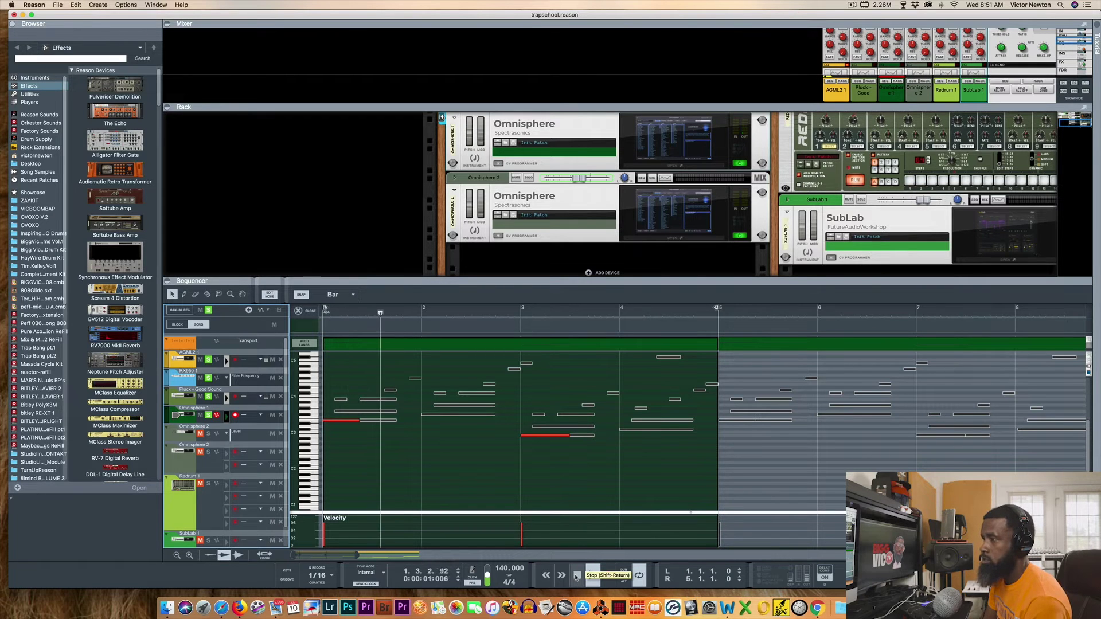
pyautogui.moveTo(295, 281); pyautogui.dragTo(296, 175)
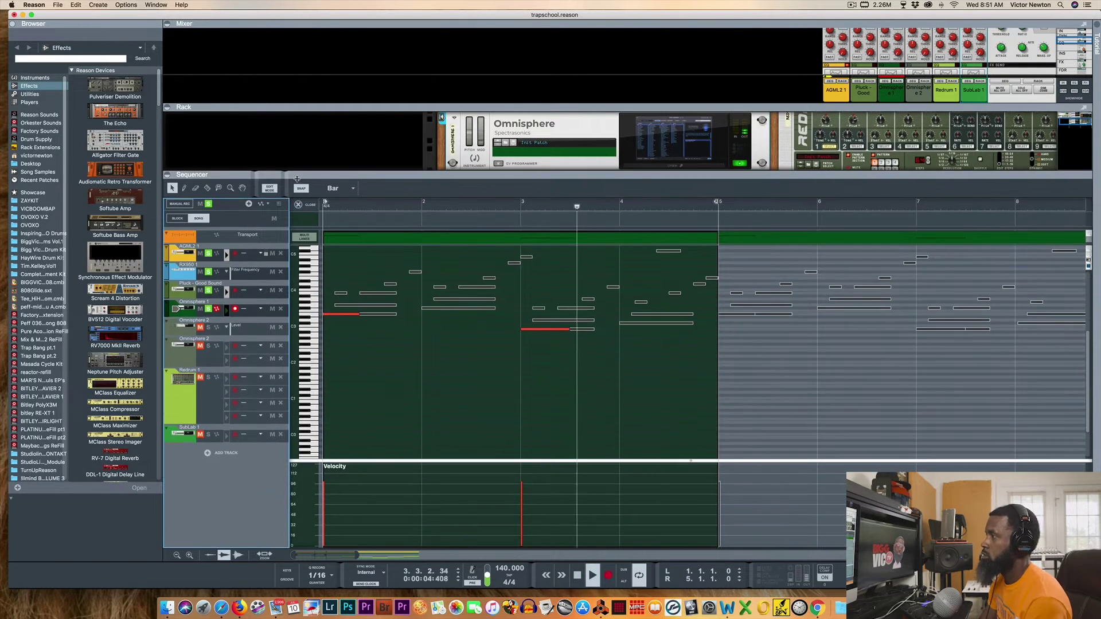
pyautogui.doubleClick(578, 575)
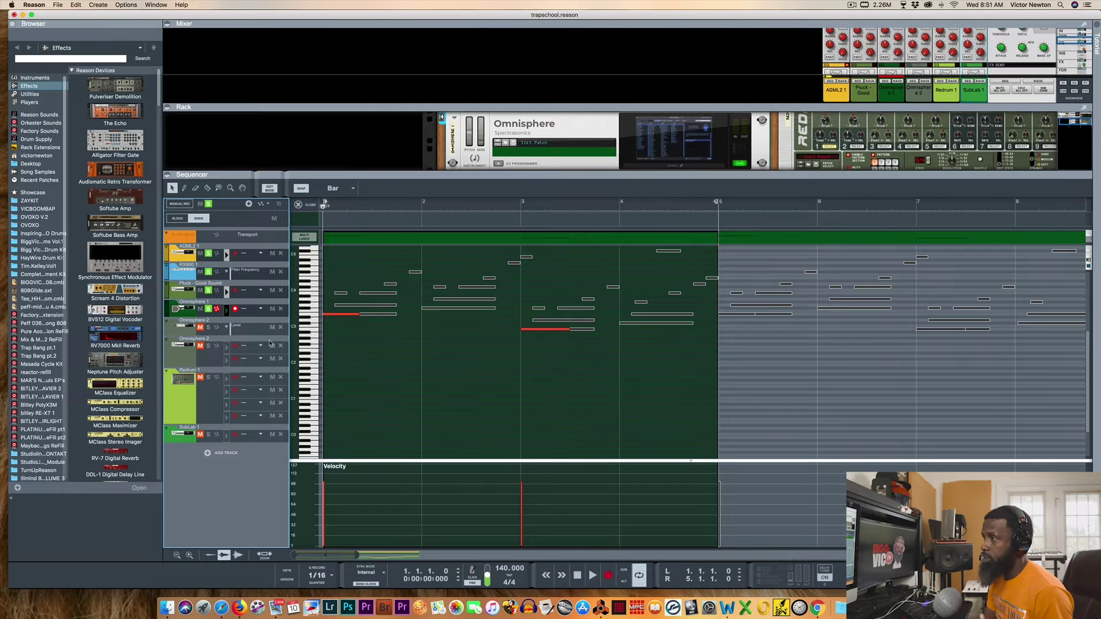
pyautogui.scroll(2, 378, 340)
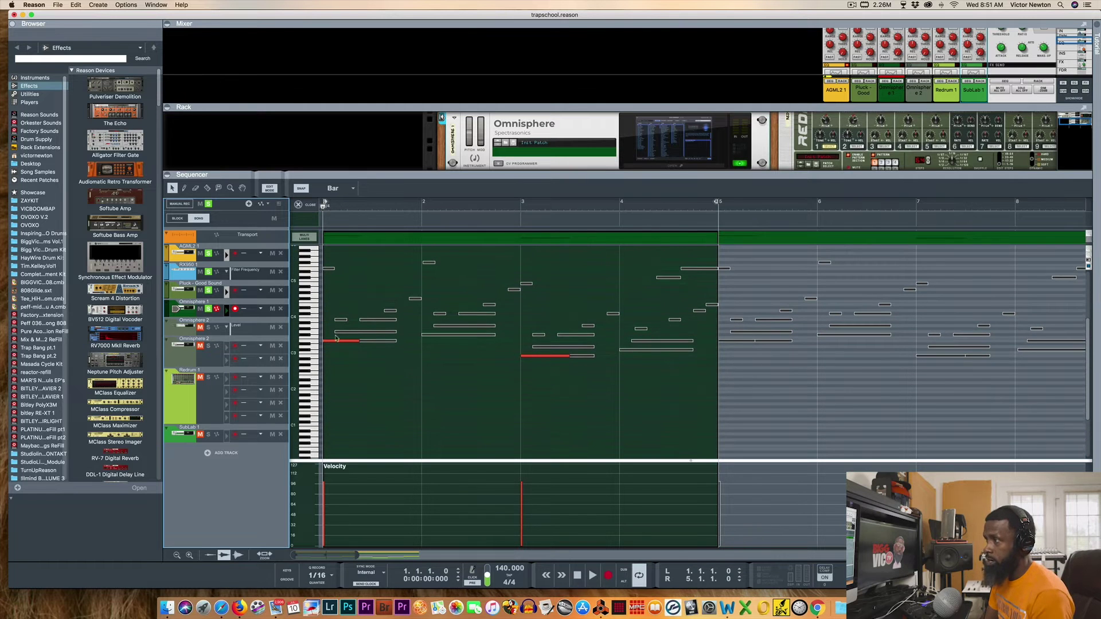
pyautogui.click(308, 339)
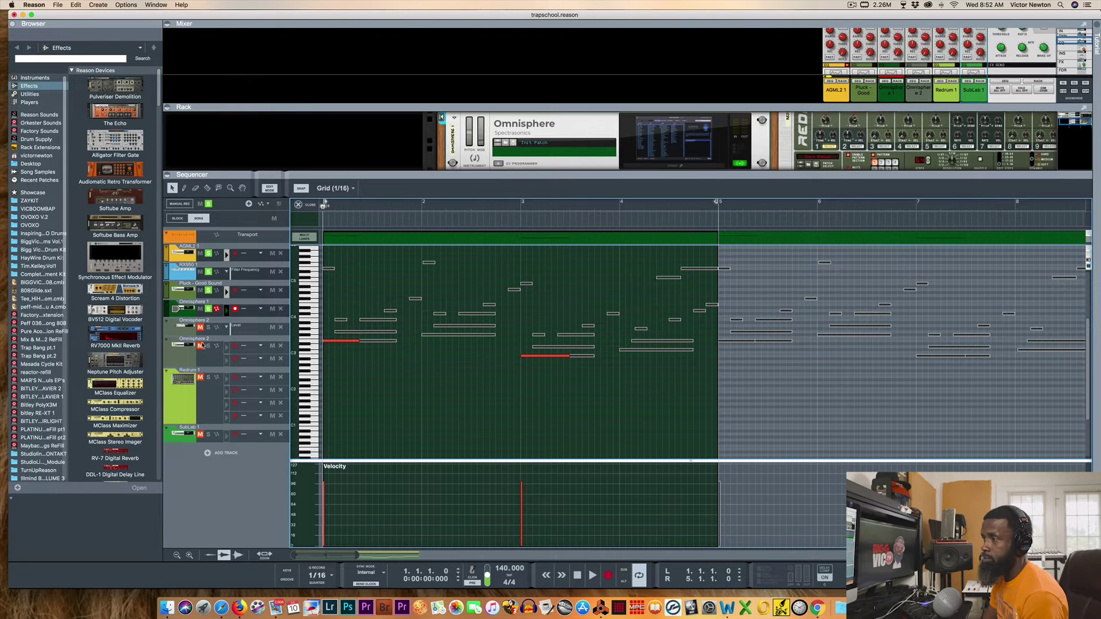
# Close the note editor and move the playback loop to span bar 5 to bar 9
pyautogui.click(297, 205)
pyautogui.moveTo(387, 201); pyautogui.dragTo(486, 204)
pyautogui.moveTo(292, 203); pyautogui.dragTo(391, 203)
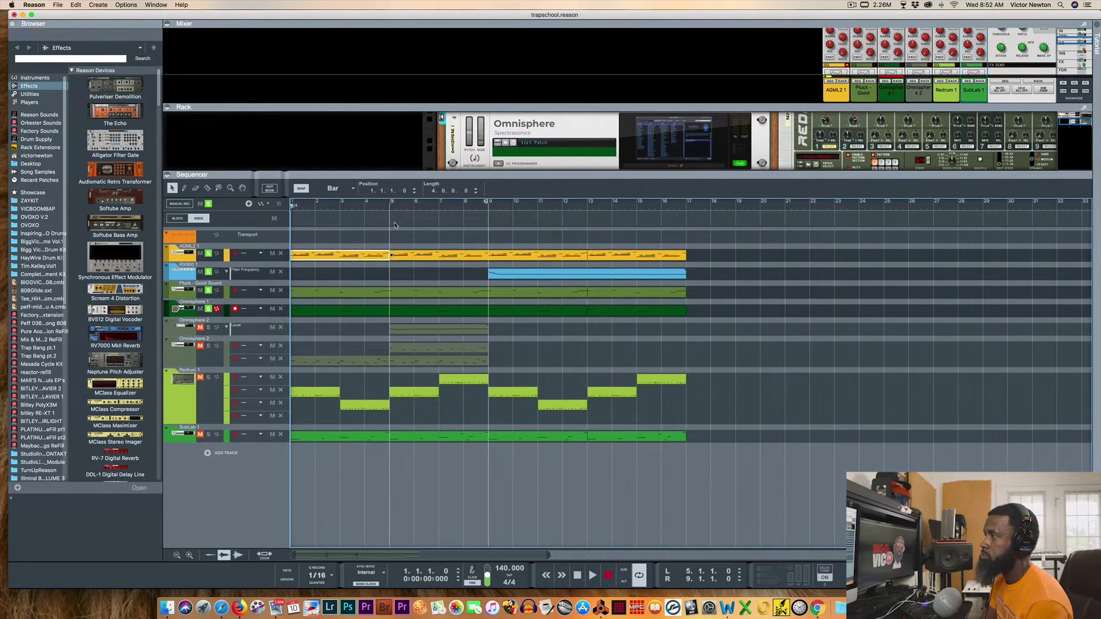
# Solo both Omnisphere 2 tracks and select the one holding the Level automation
pyautogui.click(208, 327)
pyautogui.click(208, 346)
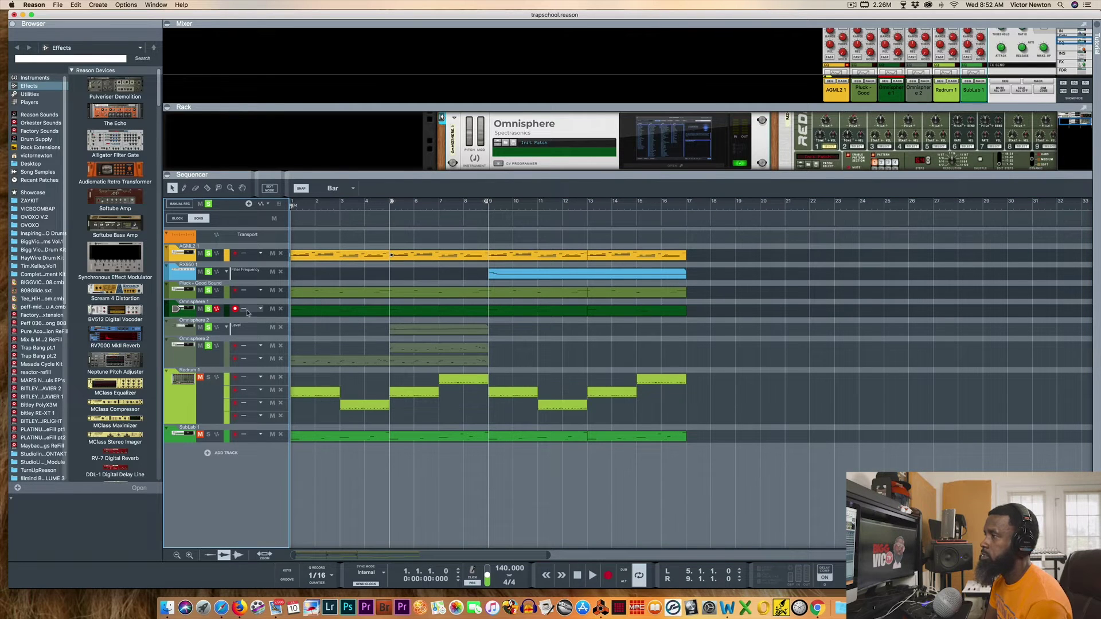
pyautogui.click(216, 335)
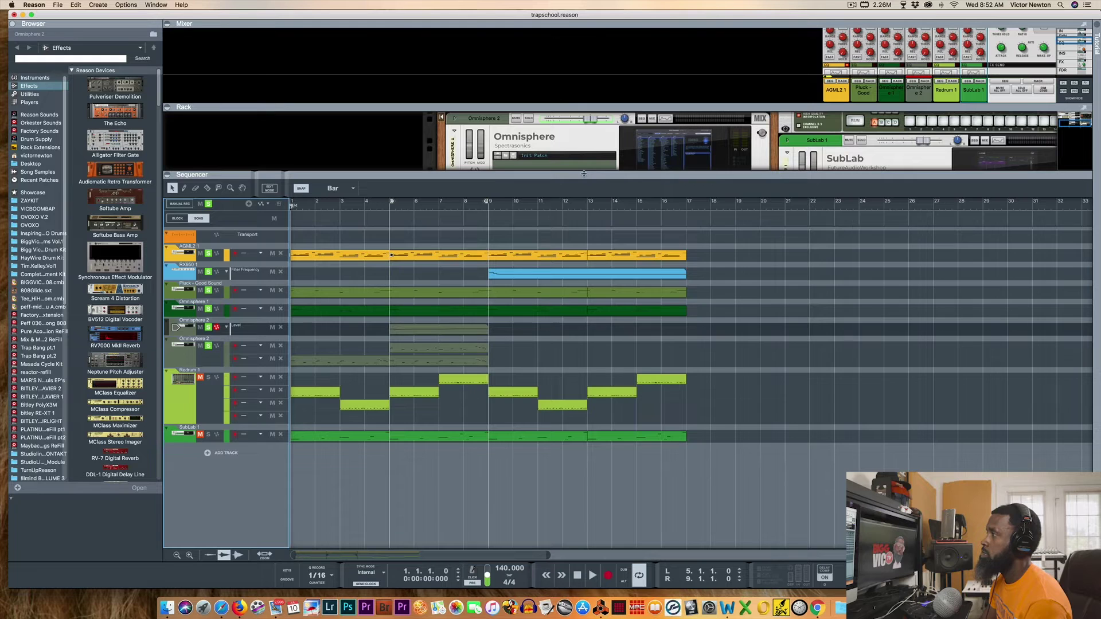
# Enlarge the rack, open the Omnisphere 2 instrument to view its Hiwatt Hammond 1 patch, and close it
pyautogui.moveTo(583, 179); pyautogui.dragTo(583, 262)
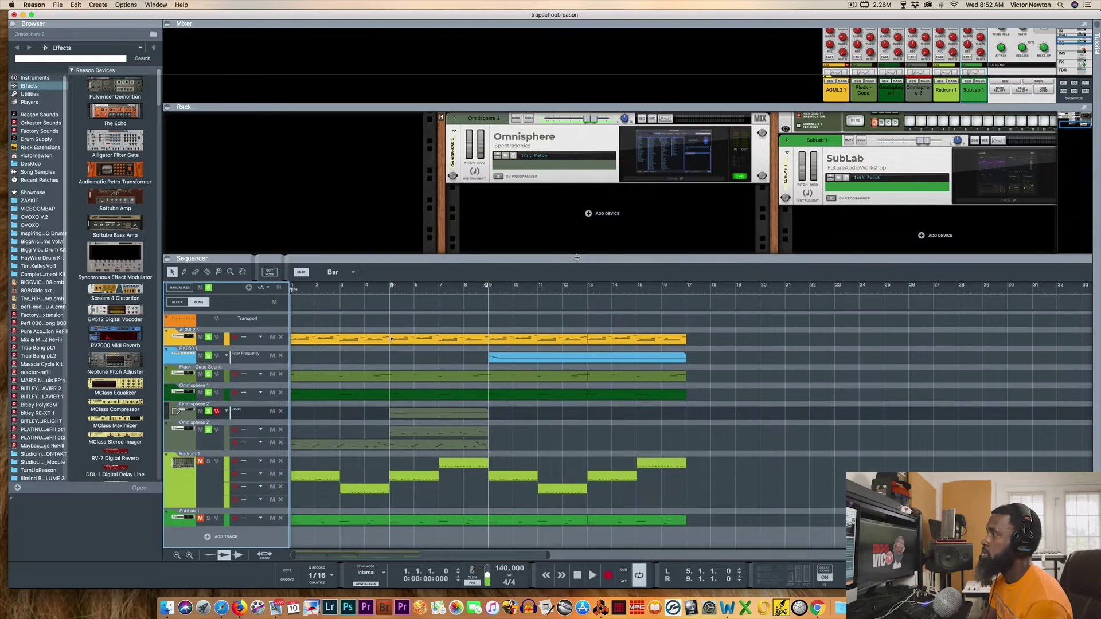
pyautogui.click(668, 182)
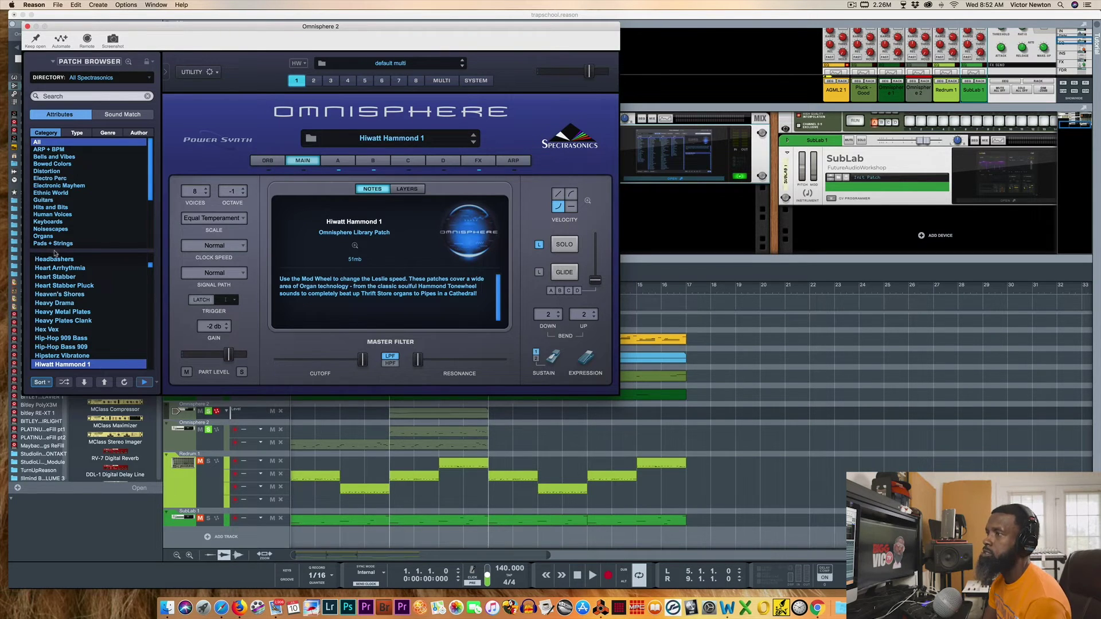
pyautogui.click(27, 26)
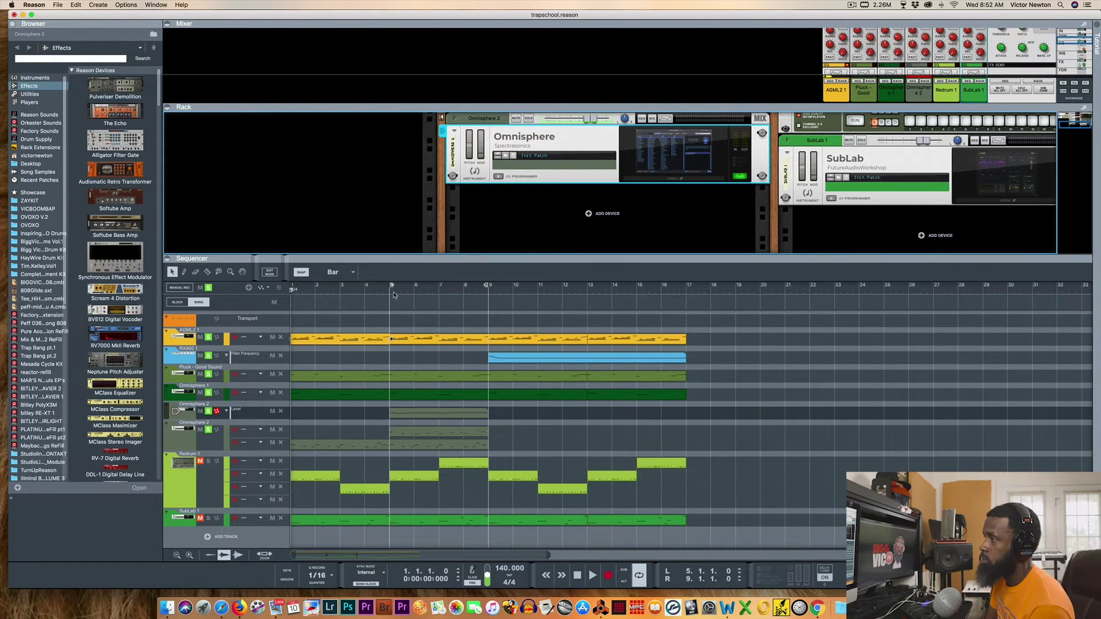
# Play the loop with the Omnisphere 2 part, extend the loop start back to bar 1, and return to the song start
pyautogui.click(594, 576)
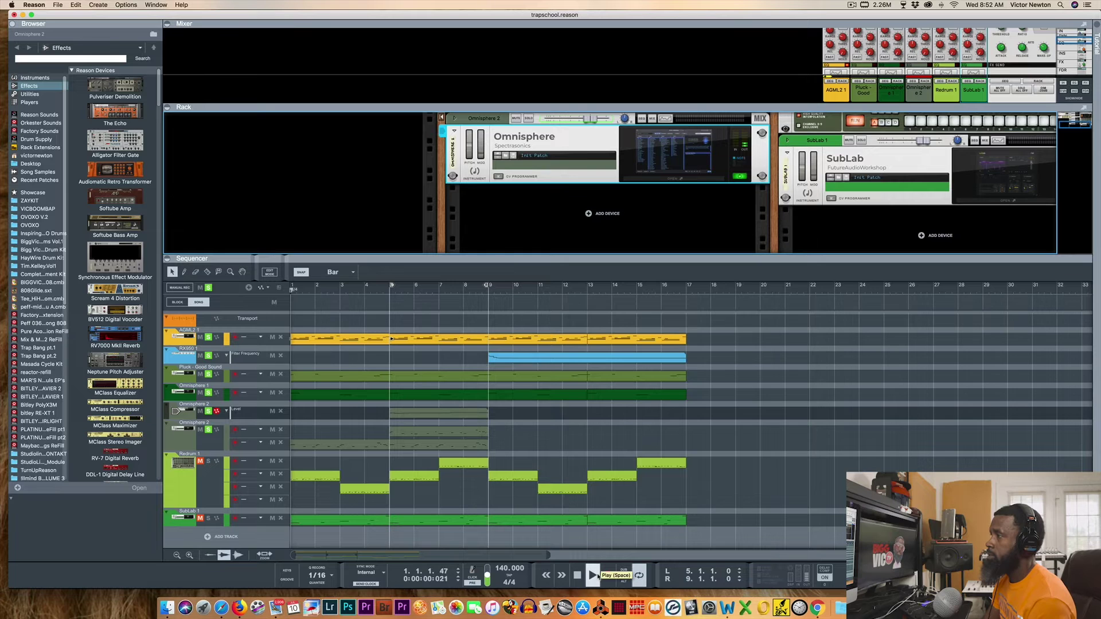
pyautogui.click(578, 575)
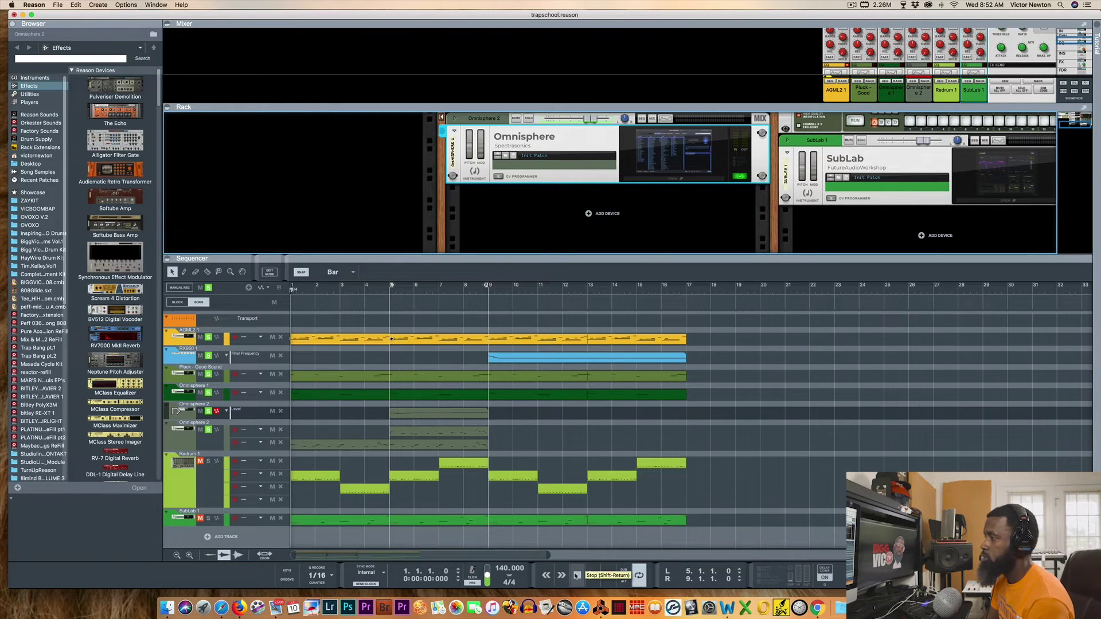
pyautogui.click(595, 577)
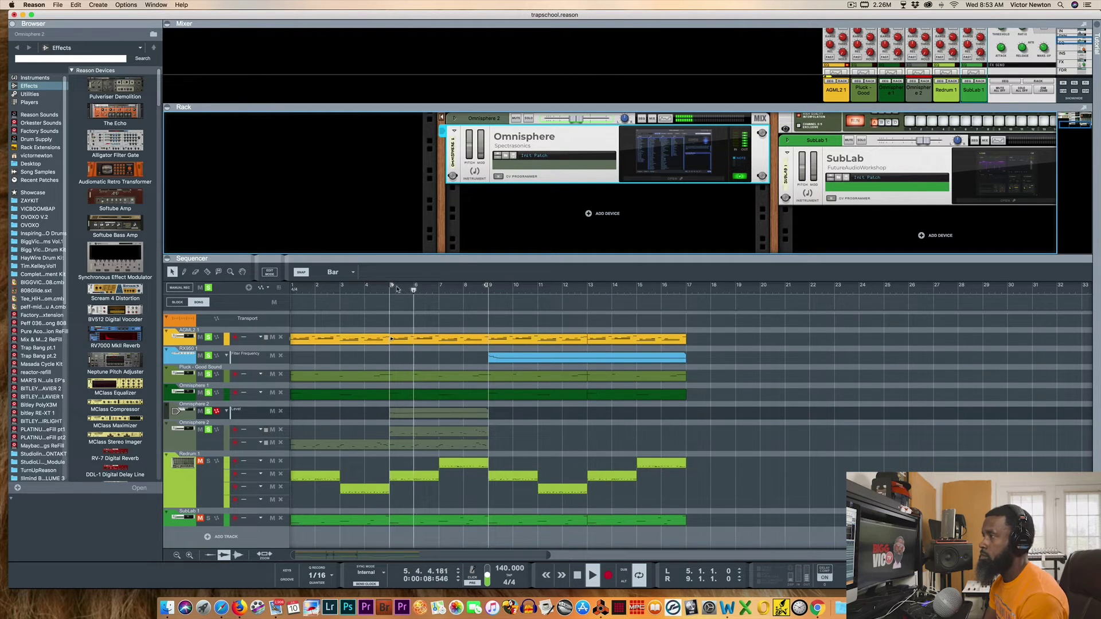
pyautogui.moveTo(392, 285); pyautogui.dragTo(286, 301)
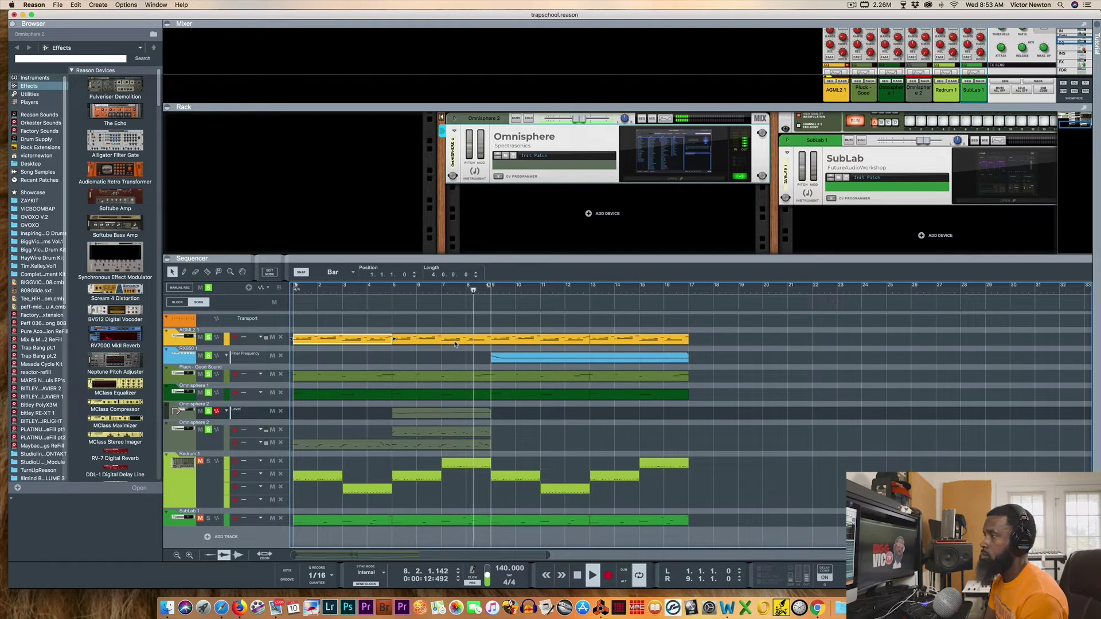
pyautogui.click(576, 575)
pyautogui.click(576, 575)
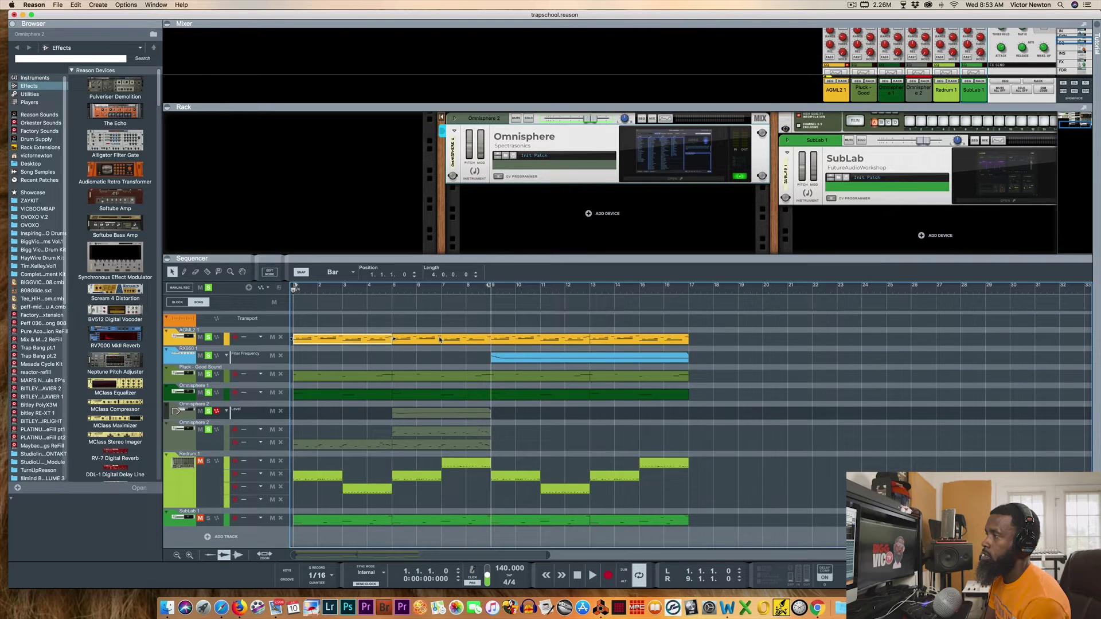
# Open the AGML2 clip's notes and display the Omnisphere 2 lane over the other melodic parts in the note editor
pyautogui.doubleClick(440, 339)
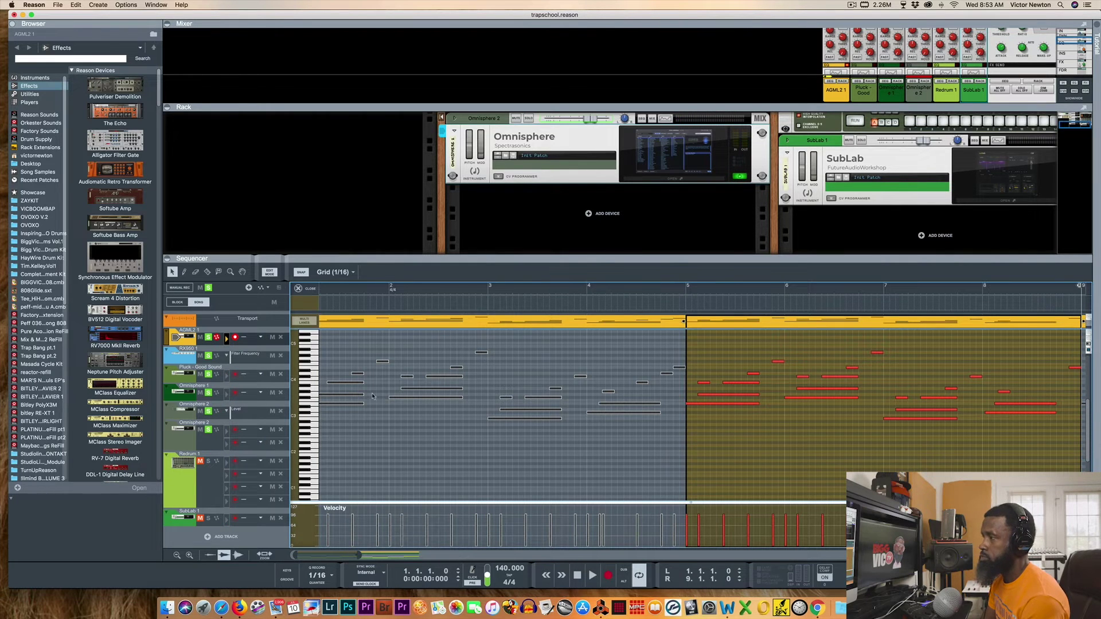
pyautogui.click(226, 434)
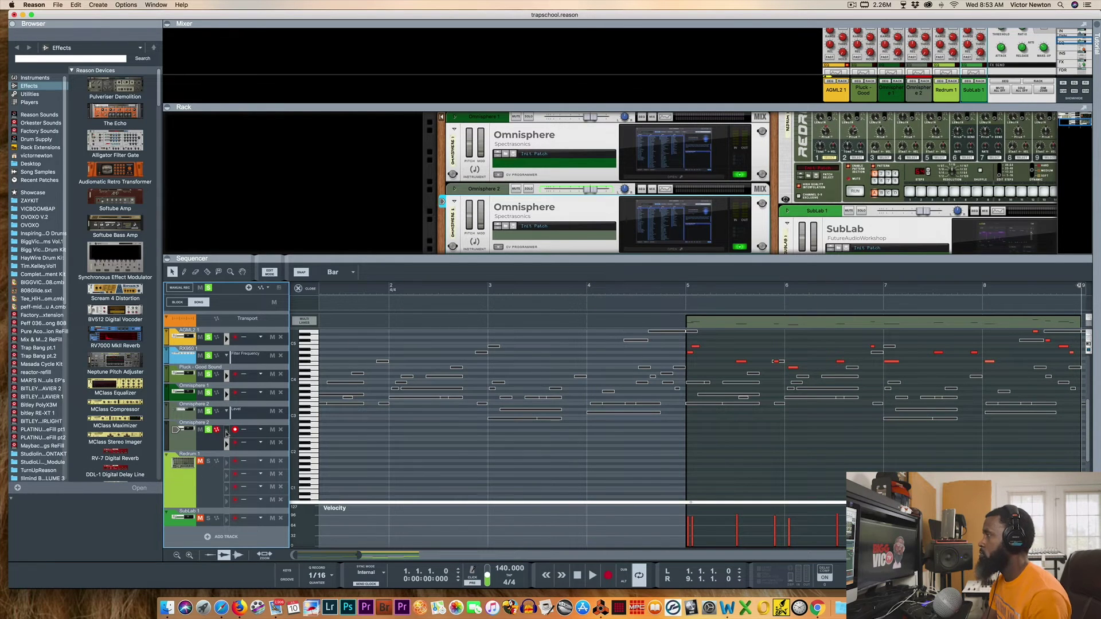
pyautogui.hscroll(3, 828, 439)
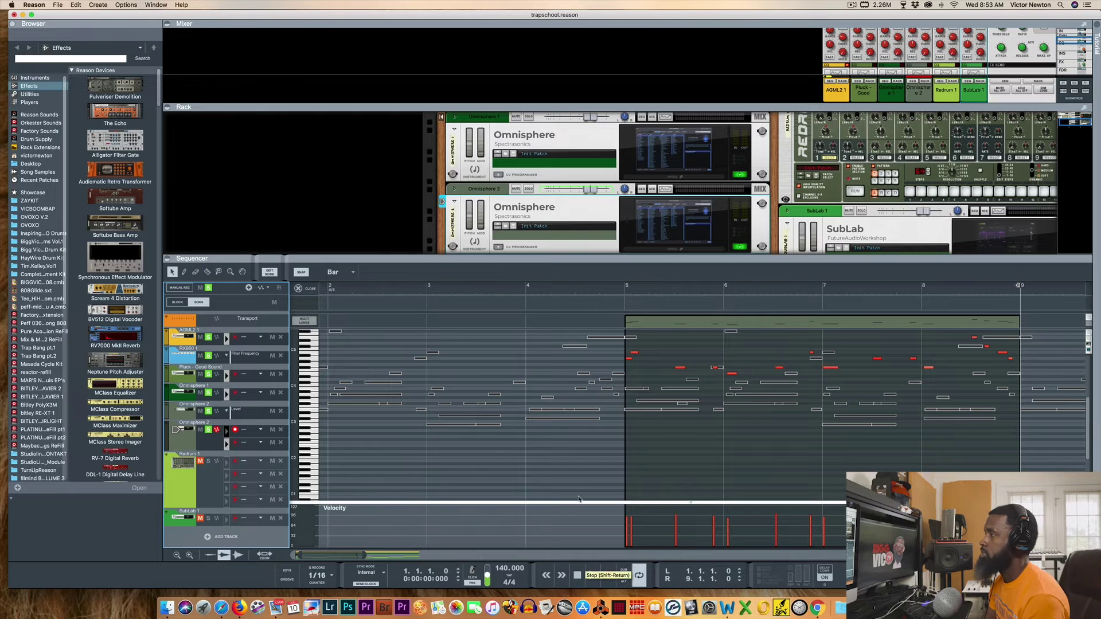
pyautogui.hscroll(-3, 464, 312)
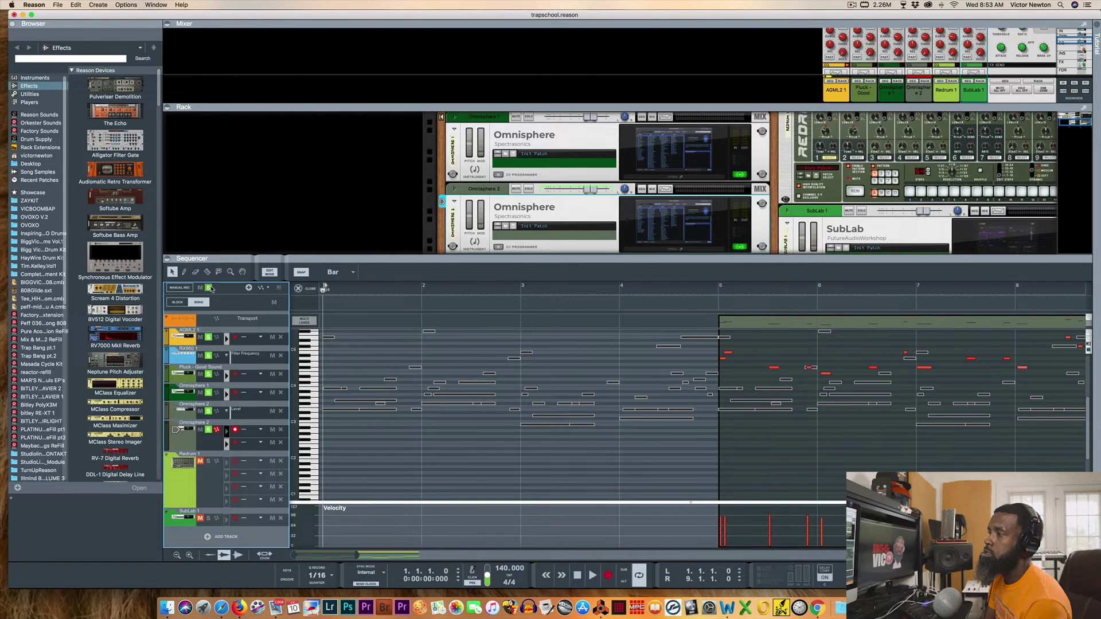
# Show the Redrum 1 drum notes in the note editor and solo the Redrum 1 track
pyautogui.click(215, 483)
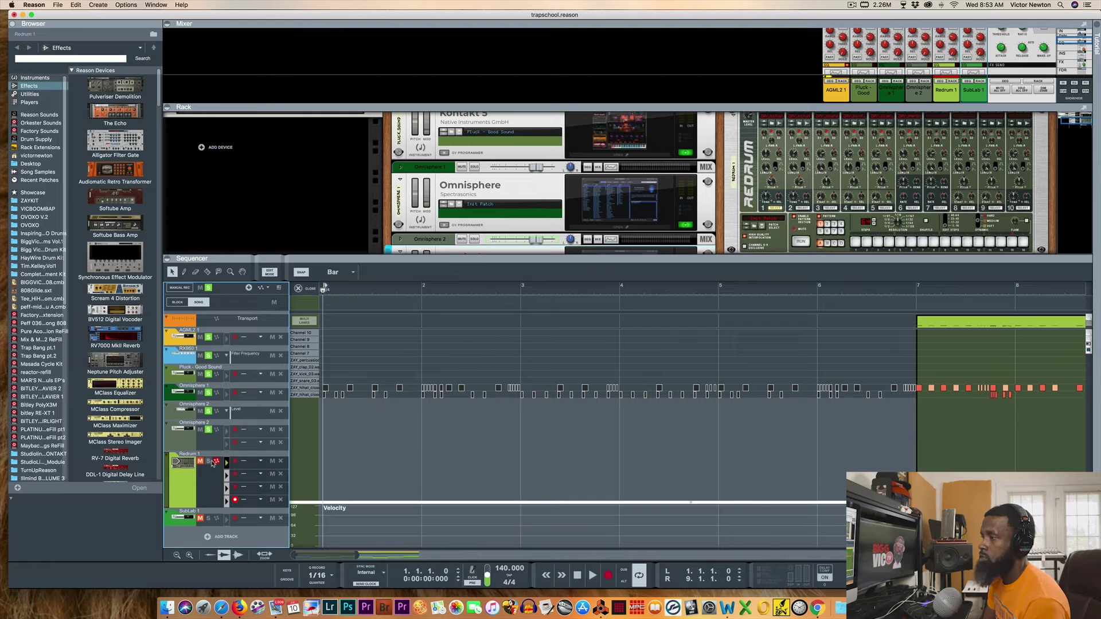
pyautogui.click(209, 462)
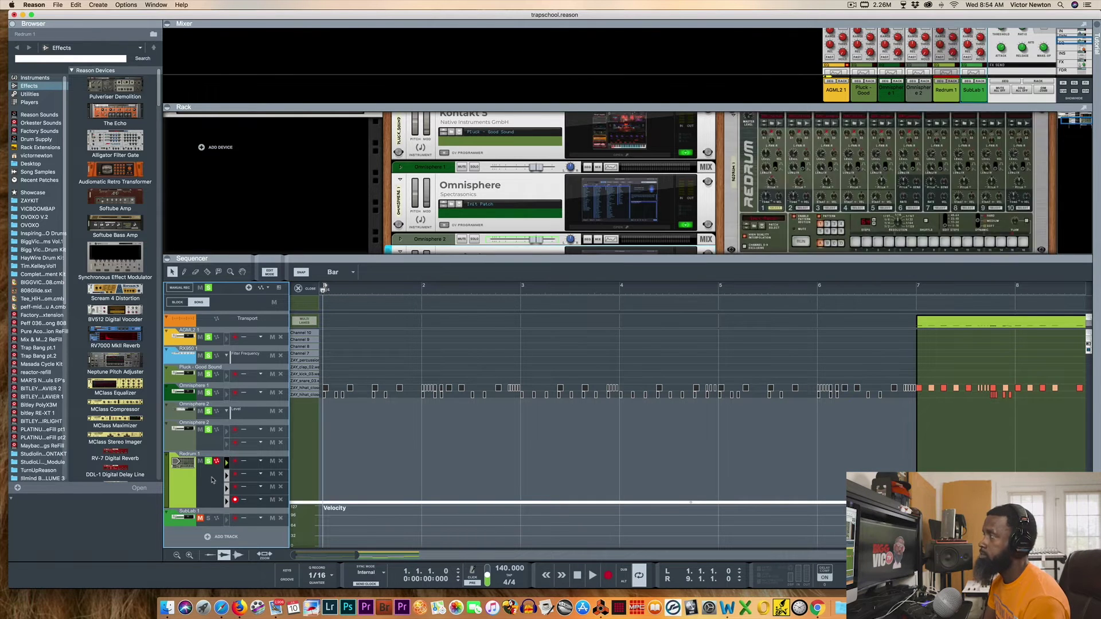
# Bring the Drum Sequencer above Redrum into view and compare its patterns 1, 2 and 3, ending on pattern 3
pyautogui.moveTo(718, 262); pyautogui.dragTo(717, 374)
pyautogui.scroll(5, 802, 257)
pyautogui.scroll(3, 803, 256)
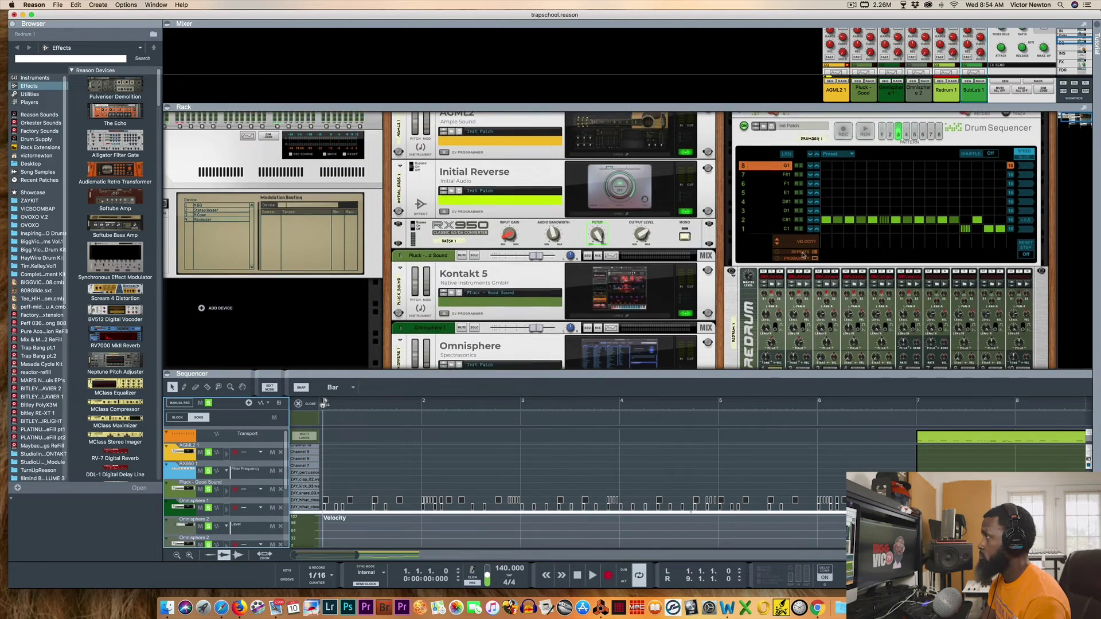
pyautogui.click(886, 148)
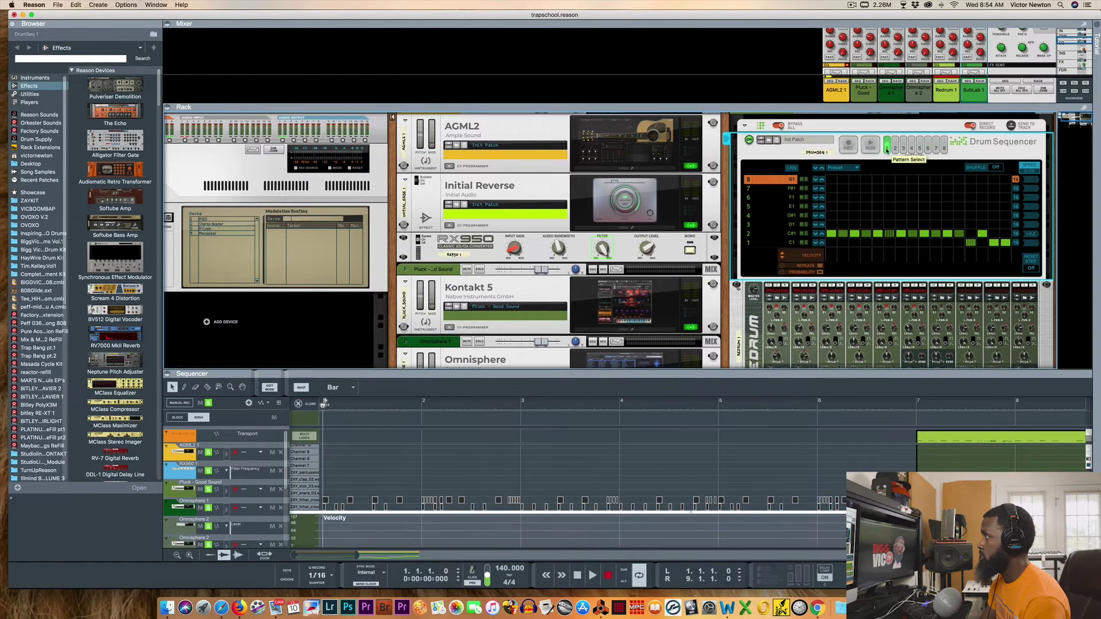
pyautogui.click(894, 147)
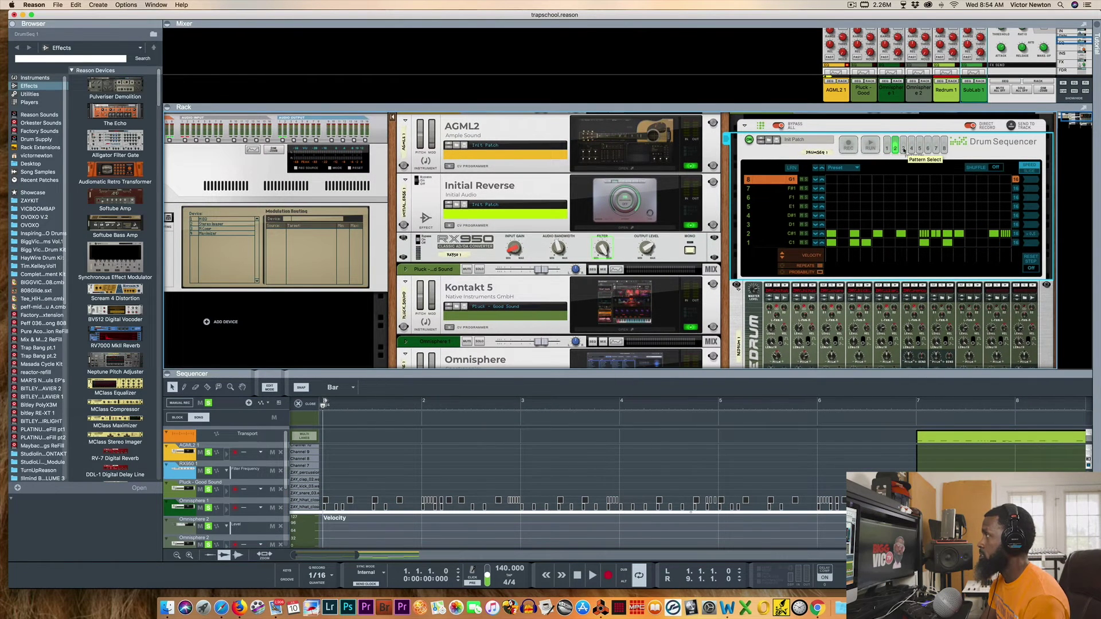
pyautogui.click(902, 148)
pyautogui.click(887, 148)
pyautogui.click(894, 148)
pyautogui.click(903, 148)
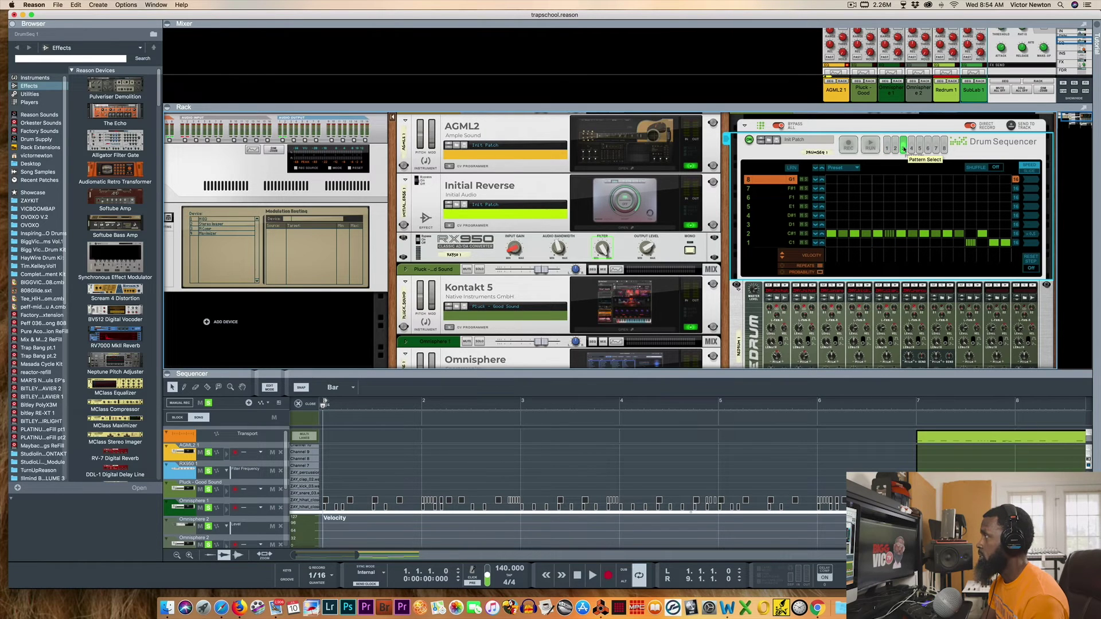
pyautogui.click(894, 148)
pyautogui.click(903, 148)
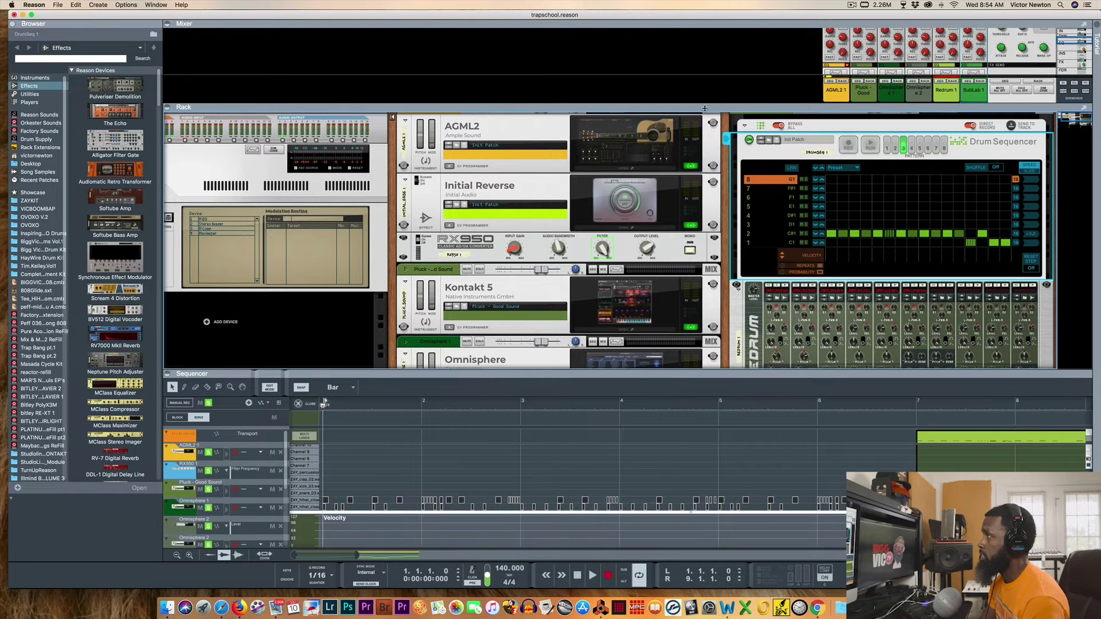
# Play the loop with the drums added and bring the Redrum device into view in the rack
pyautogui.moveTo(704, 108); pyautogui.dragTo(704, 66)
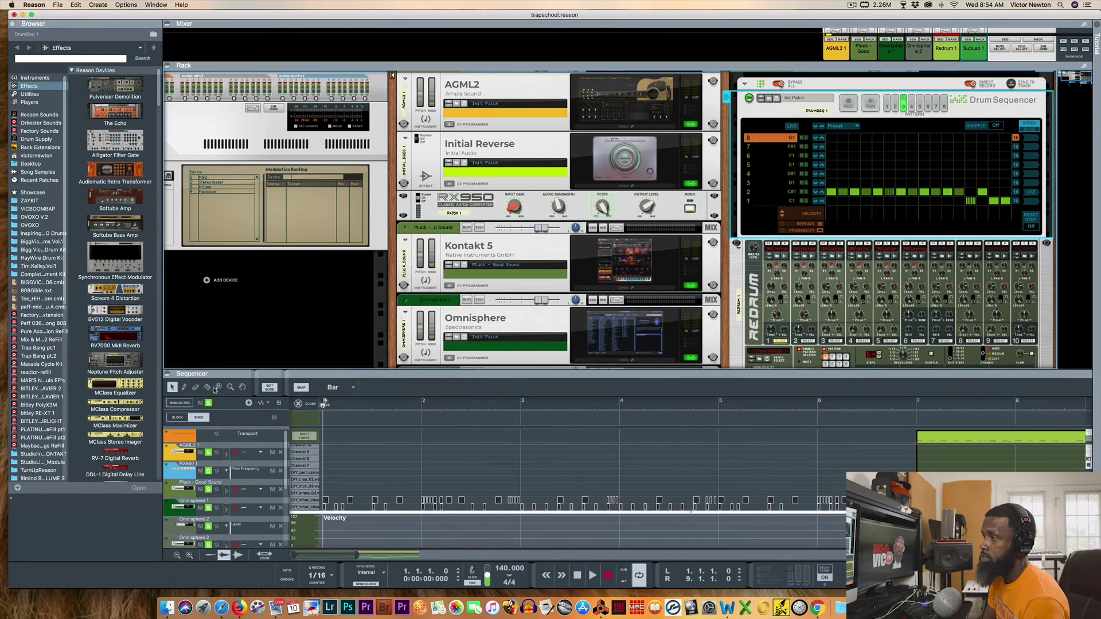
pyautogui.moveTo(223, 372); pyautogui.dragTo(223, 228)
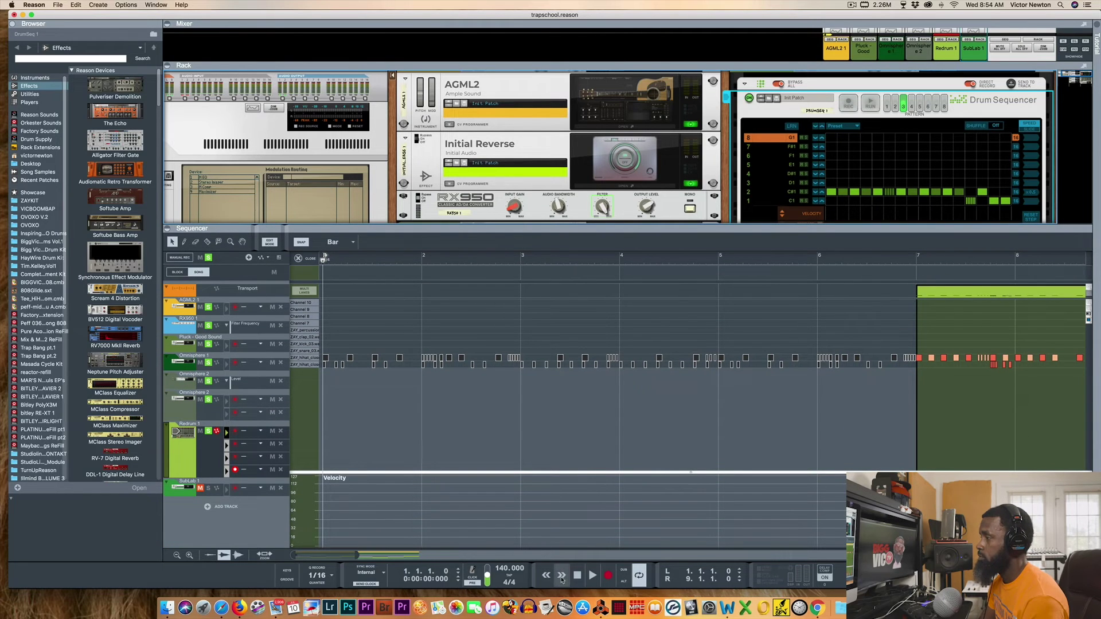
pyautogui.click(594, 575)
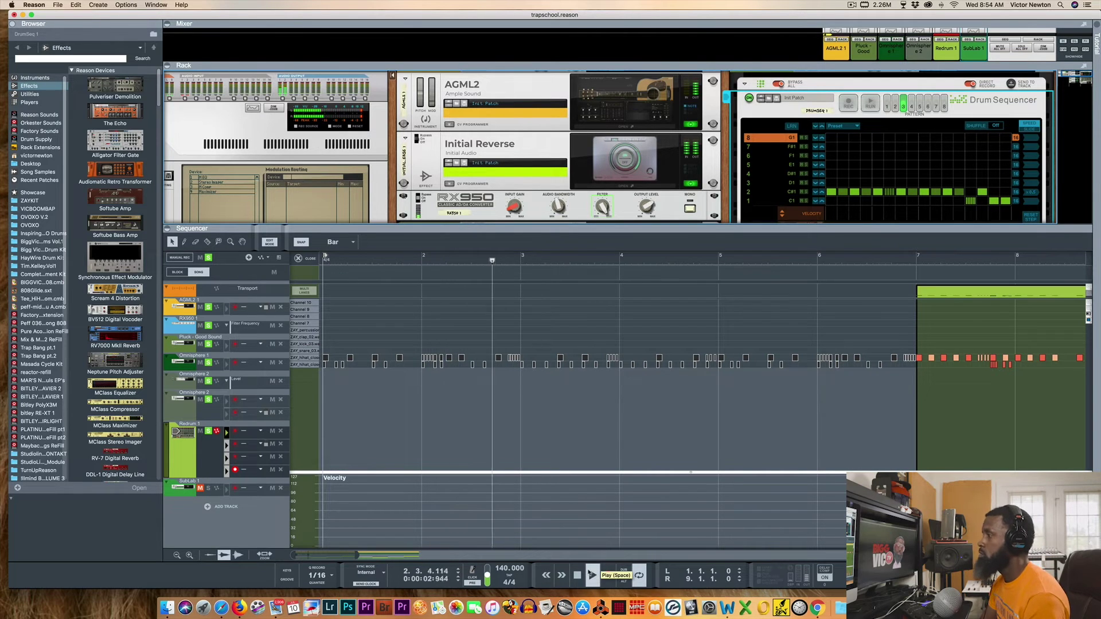
pyautogui.moveTo(818, 228); pyautogui.dragTo(817, 288)
pyautogui.scroll(-5, 824, 183)
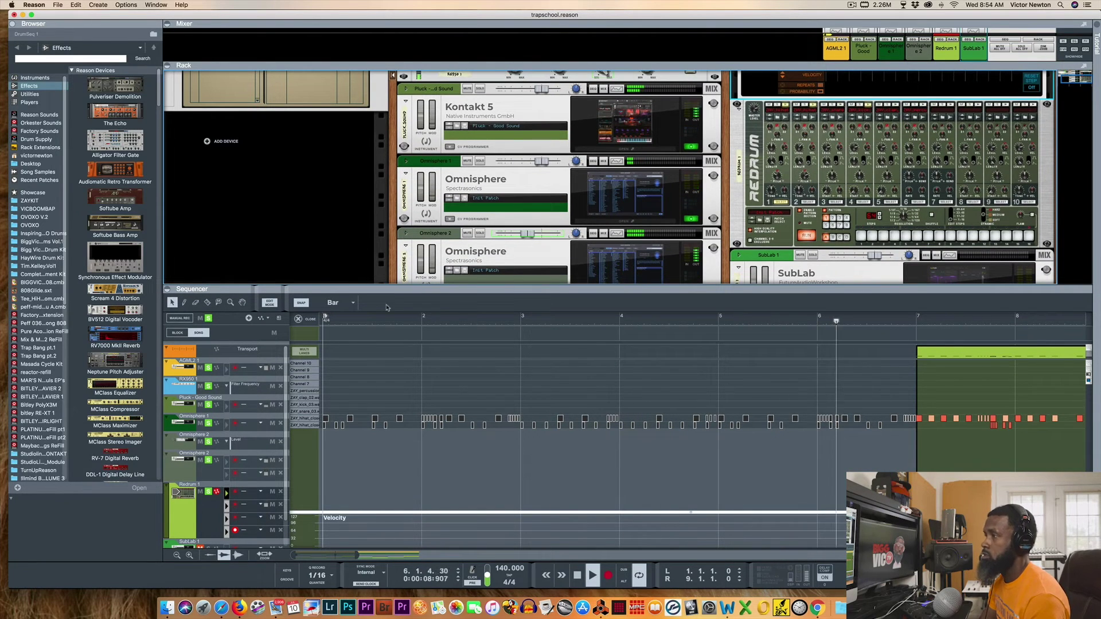
# Close the note editor, show all arrangement tracks during playback, and stop back at the song start
pyautogui.click(302, 319)
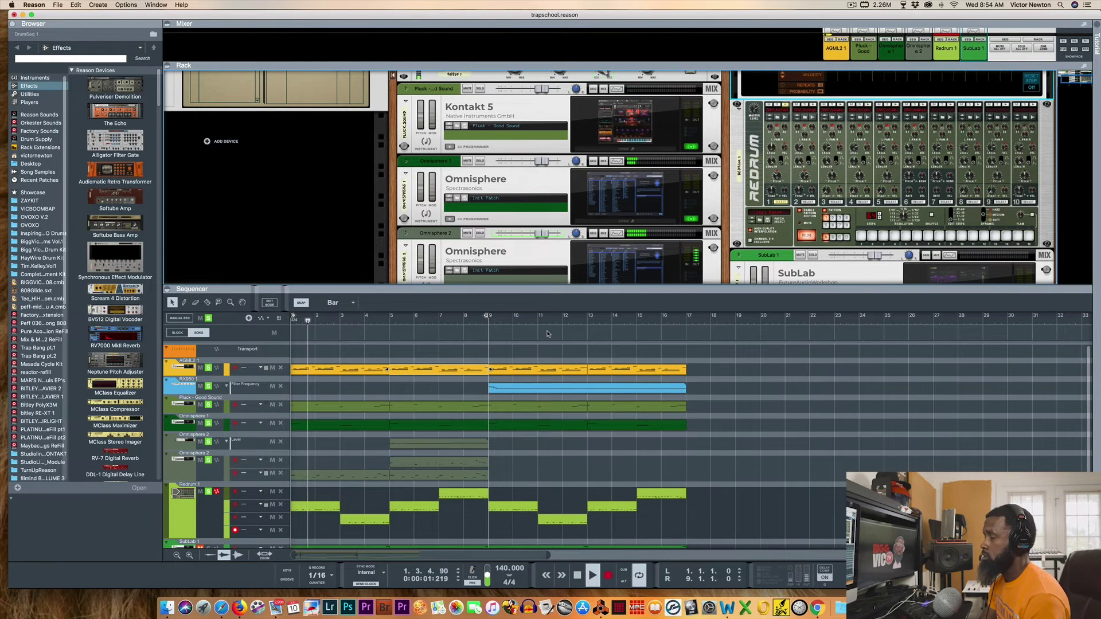
pyautogui.moveTo(487, 286); pyautogui.dragTo(488, 210)
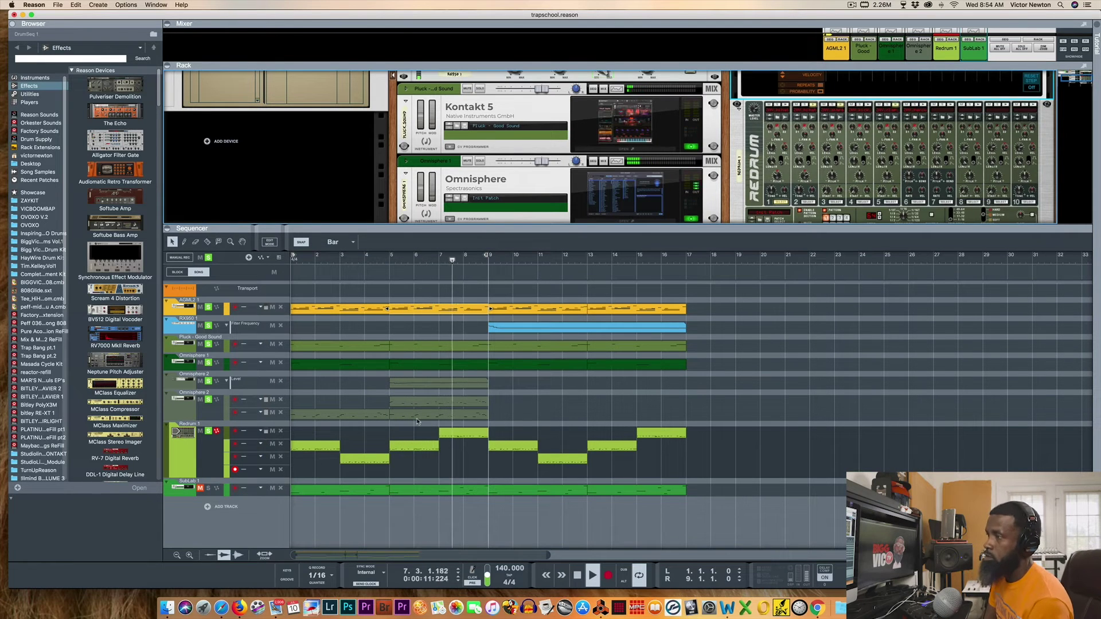
pyautogui.click(576, 576)
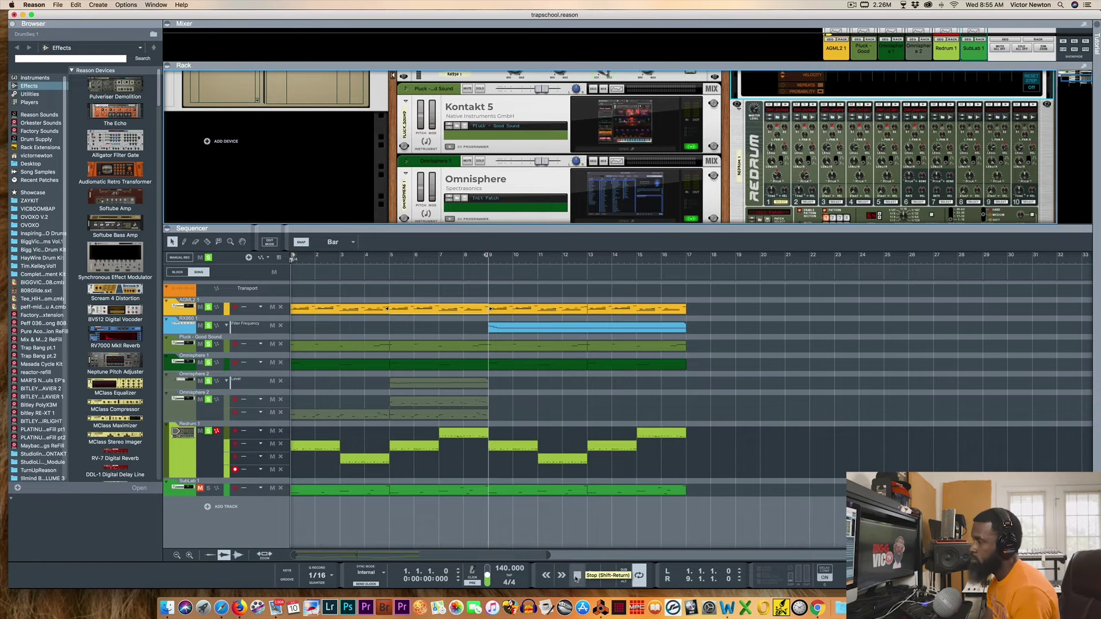
# Solo SubLab 1 and examine its bass notes over the other tracks' notes in the multi-lane note editor
pyautogui.doubleClick(339, 312)
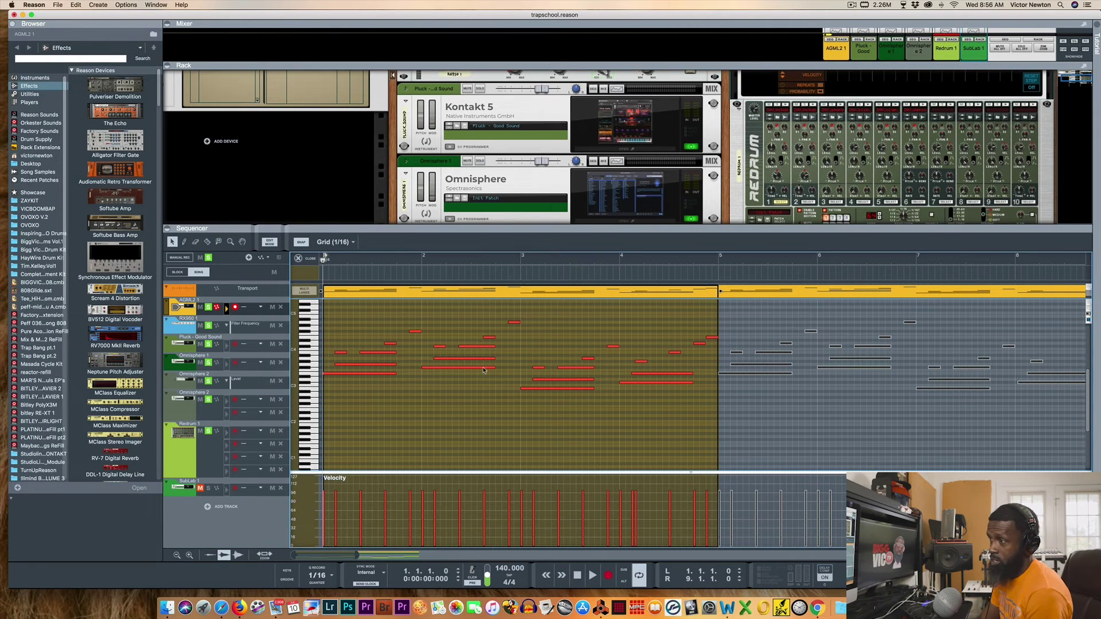
pyautogui.click(206, 491)
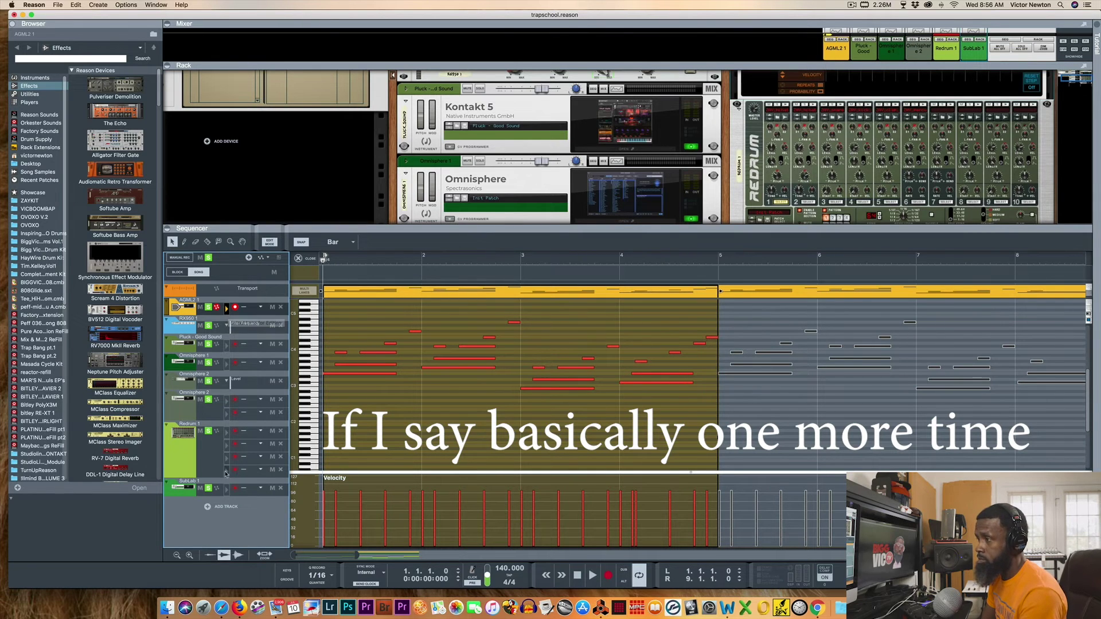
pyautogui.click(226, 492)
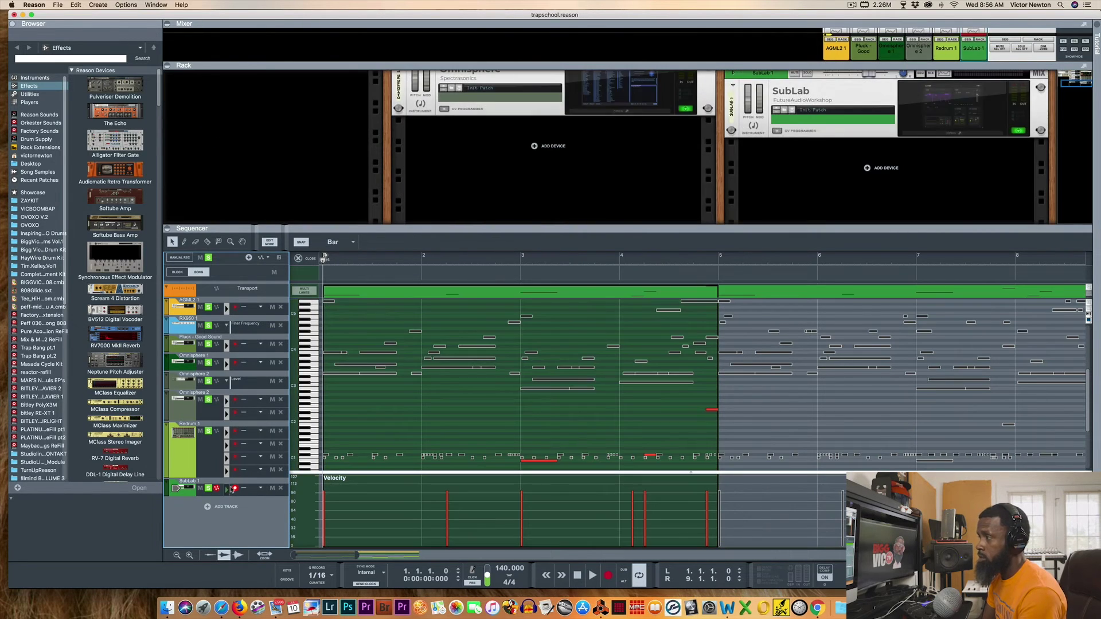
pyautogui.scroll(-3, 338, 414)
pyautogui.scroll(2, 338, 396)
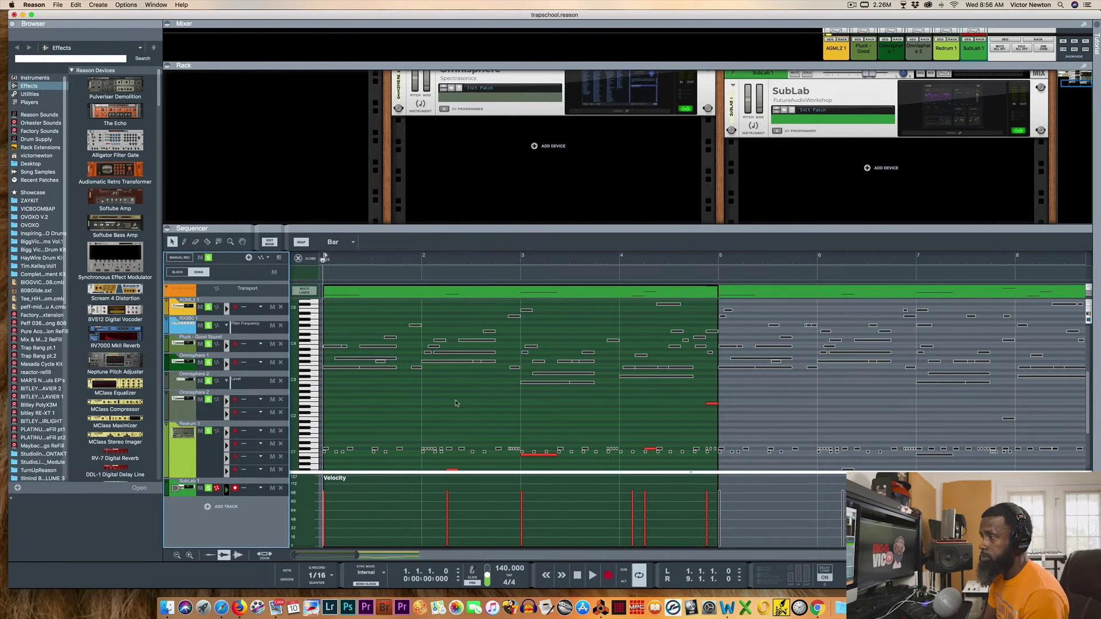
pyautogui.scroll(-2, 455, 403)
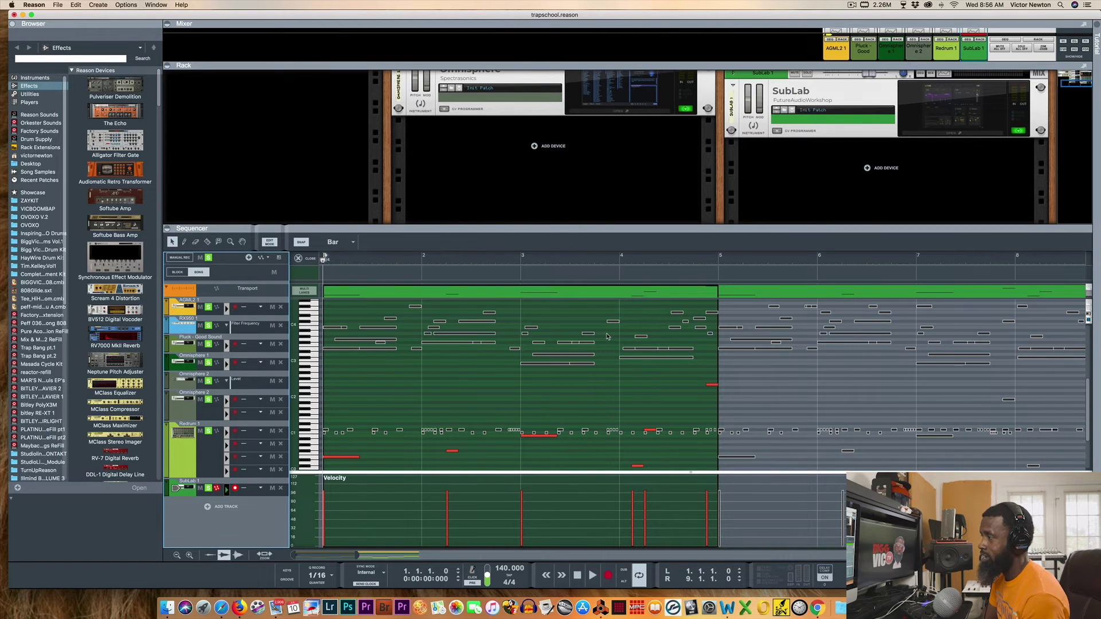
pyautogui.scroll(-5, 393, 421)
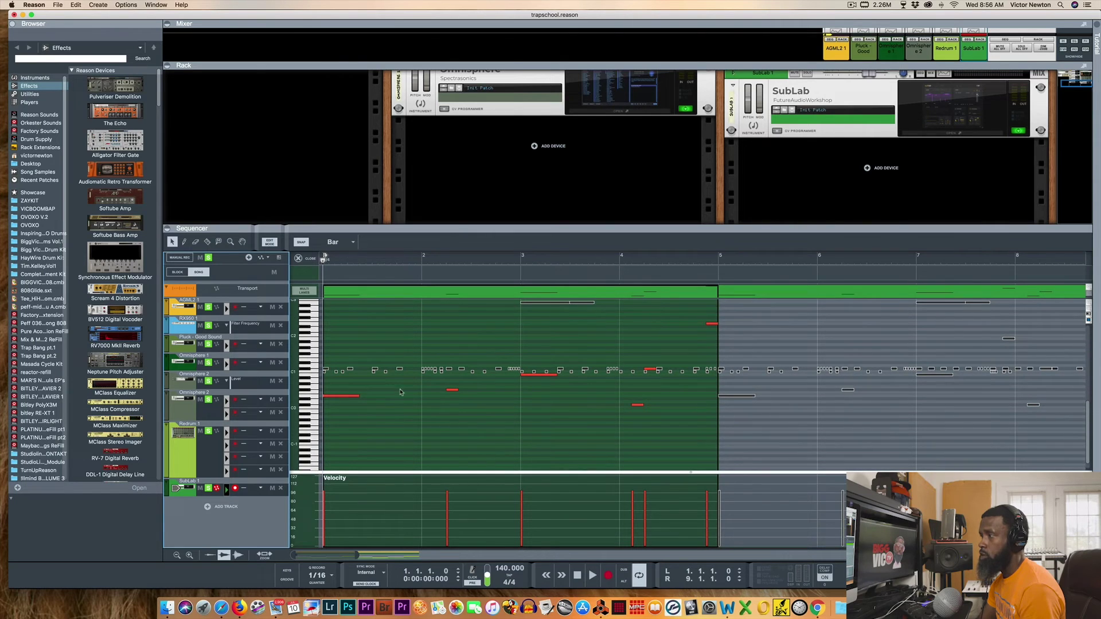
pyautogui.scroll(2, 668, 373)
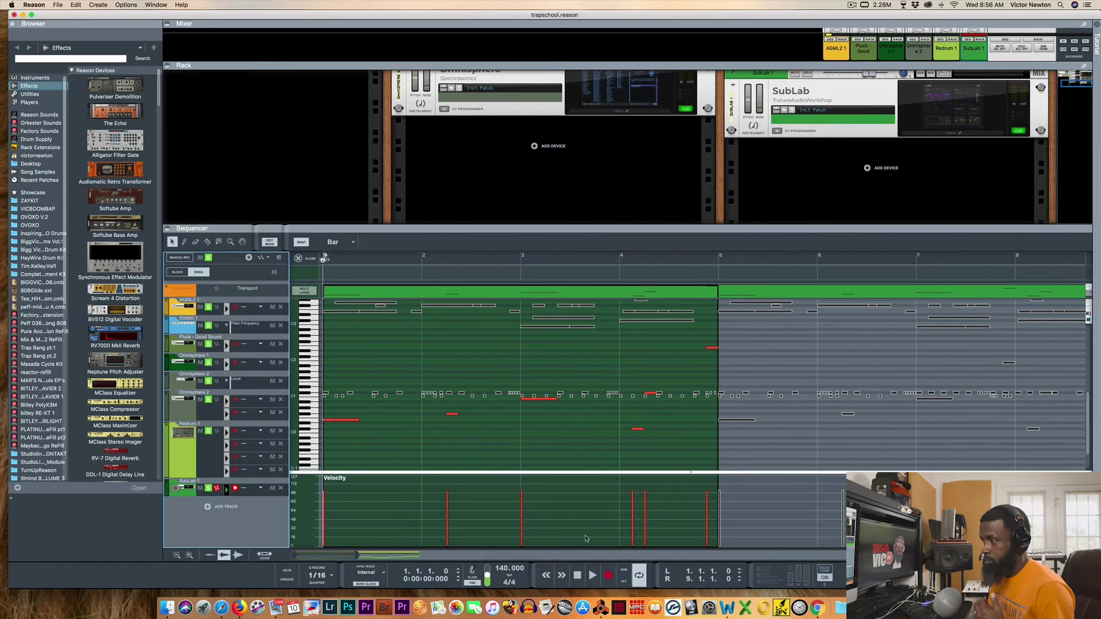
# Play the loop with every track soloed and return from the note editor to the arrangement
pyautogui.click(593, 576)
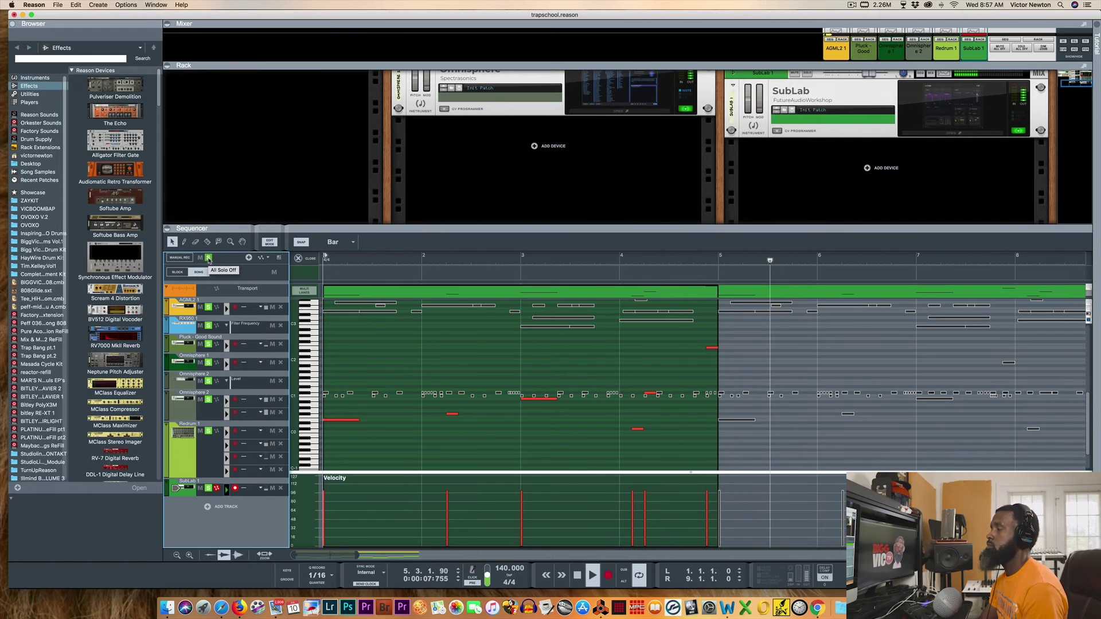
pyautogui.click(298, 258)
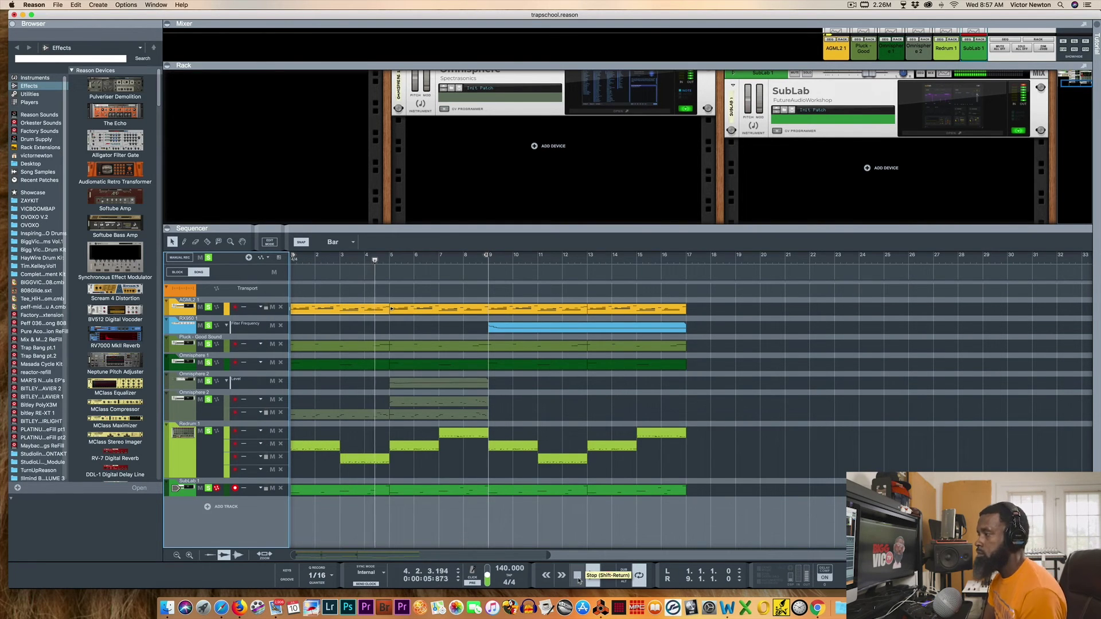
# Stop at the song start, extend the loop end to bar 17, and enlarge the rack to show its uppermost devices
pyautogui.doubleClick(577, 575)
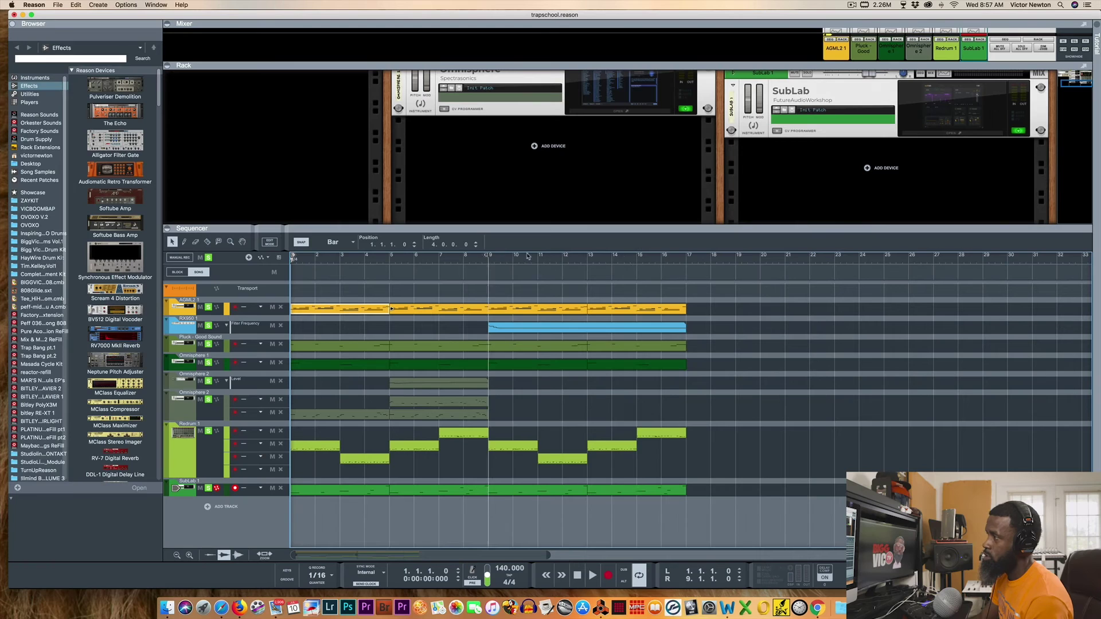
pyautogui.moveTo(527, 256); pyautogui.dragTo(656, 258)
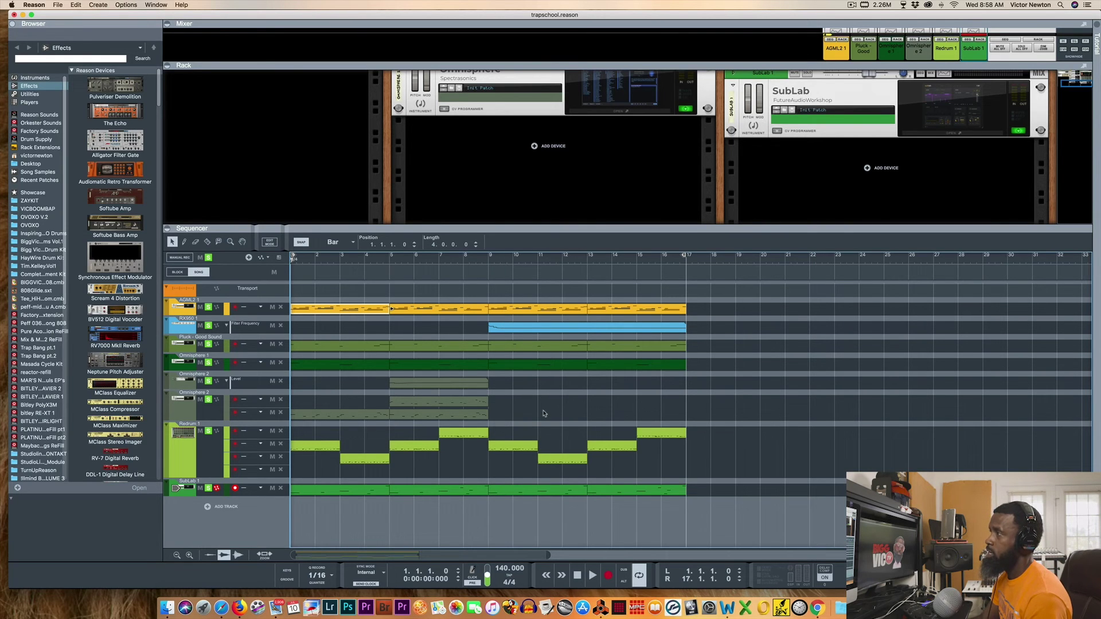
pyautogui.moveTo(548, 227); pyautogui.dragTo(565, 244)
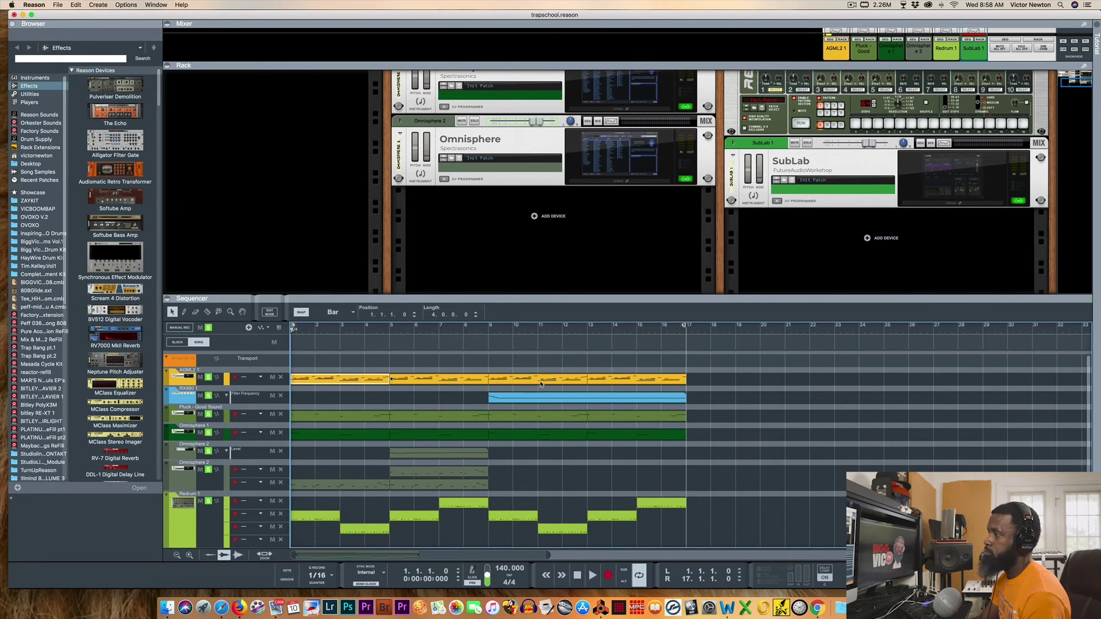
pyautogui.scroll(5, 597, 246)
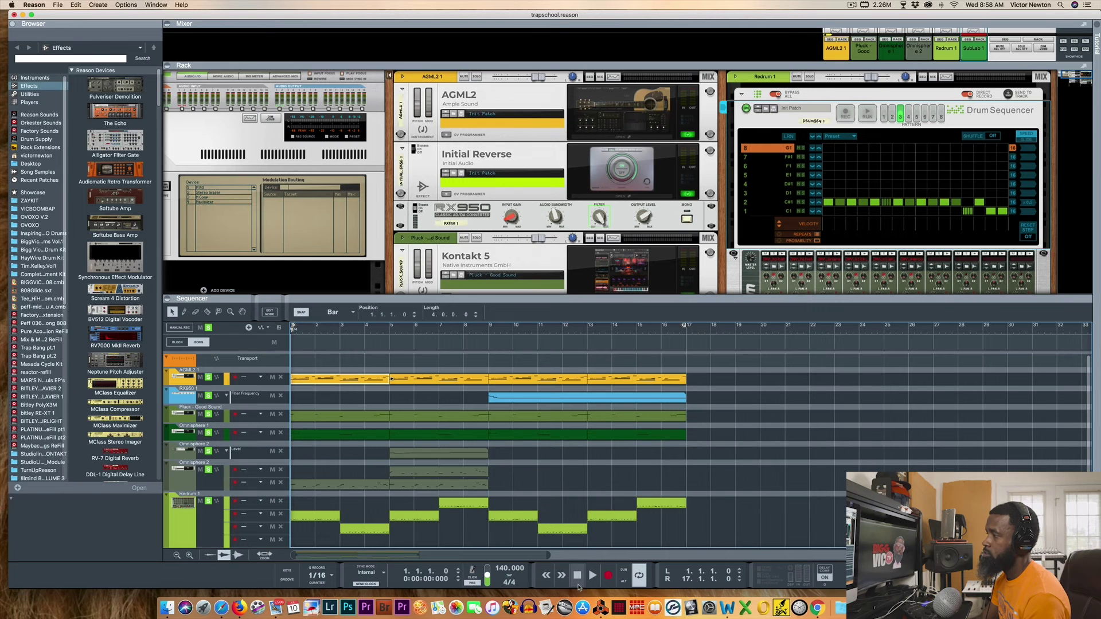
# Play the full arrangement from bar 1 into bar 9, bringing the SubLab 1 track into view, and stop playback
pyautogui.click(592, 576)
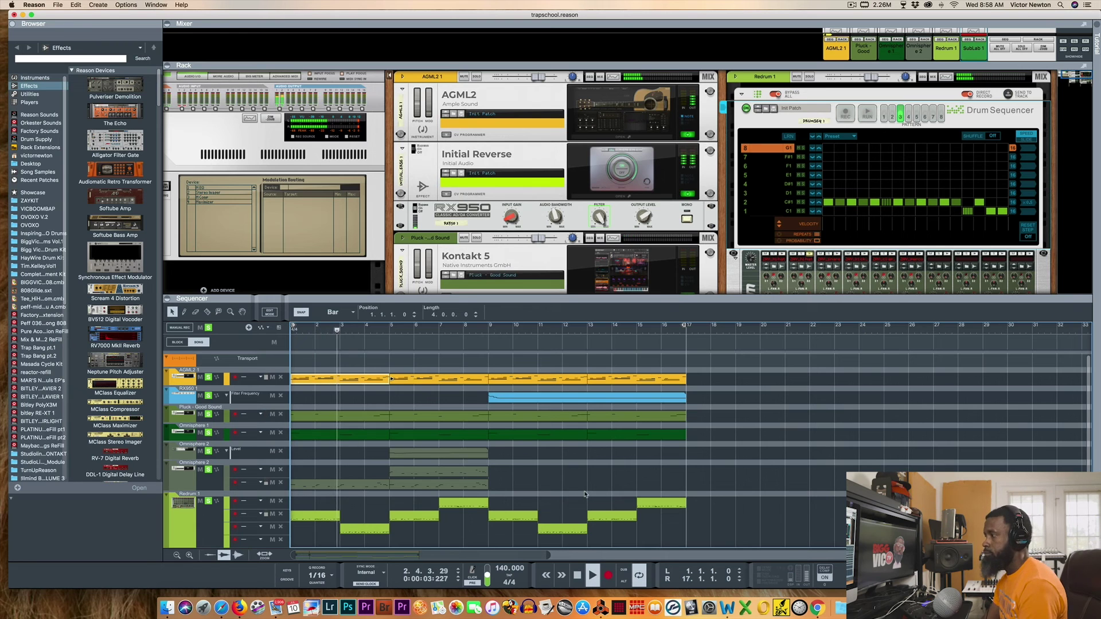
pyautogui.scroll(-1, 585, 494)
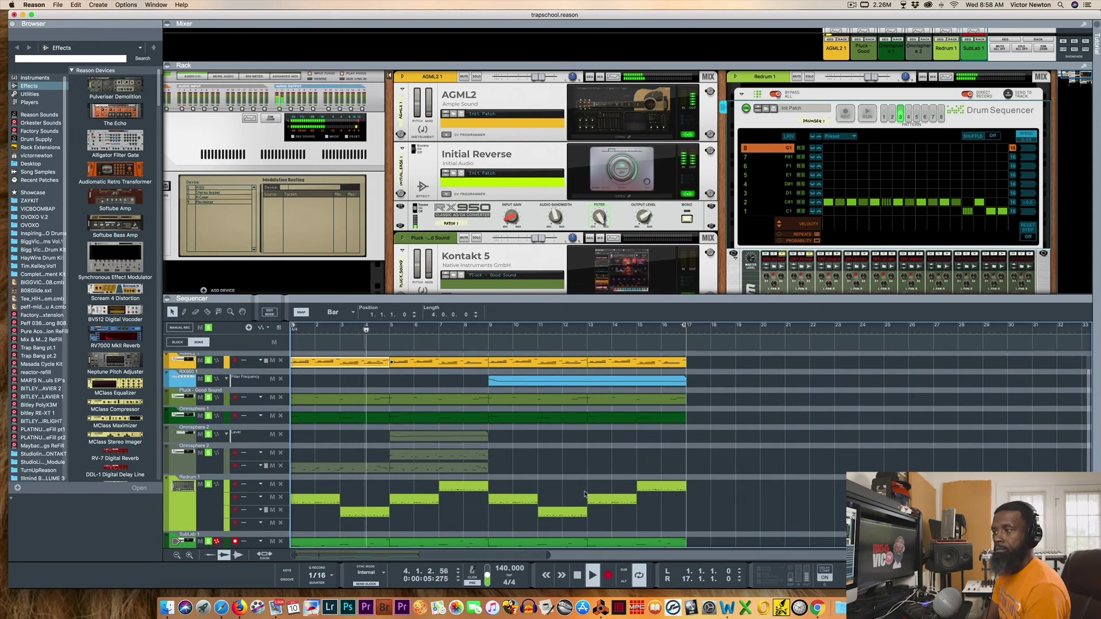
pyautogui.scroll(-1, 584, 494)
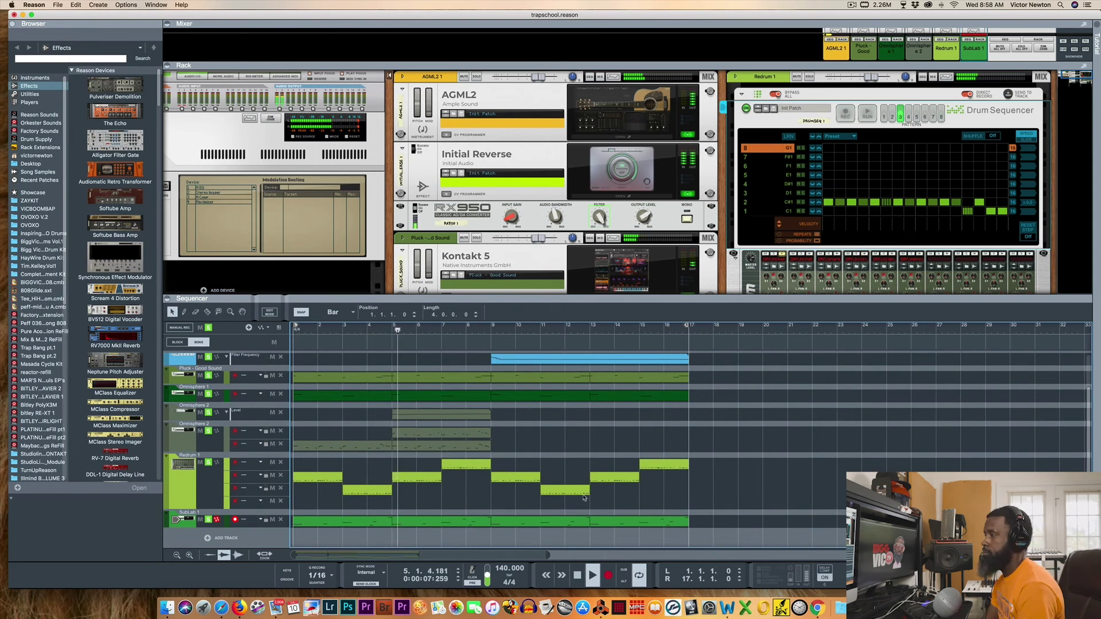
pyautogui.click(578, 575)
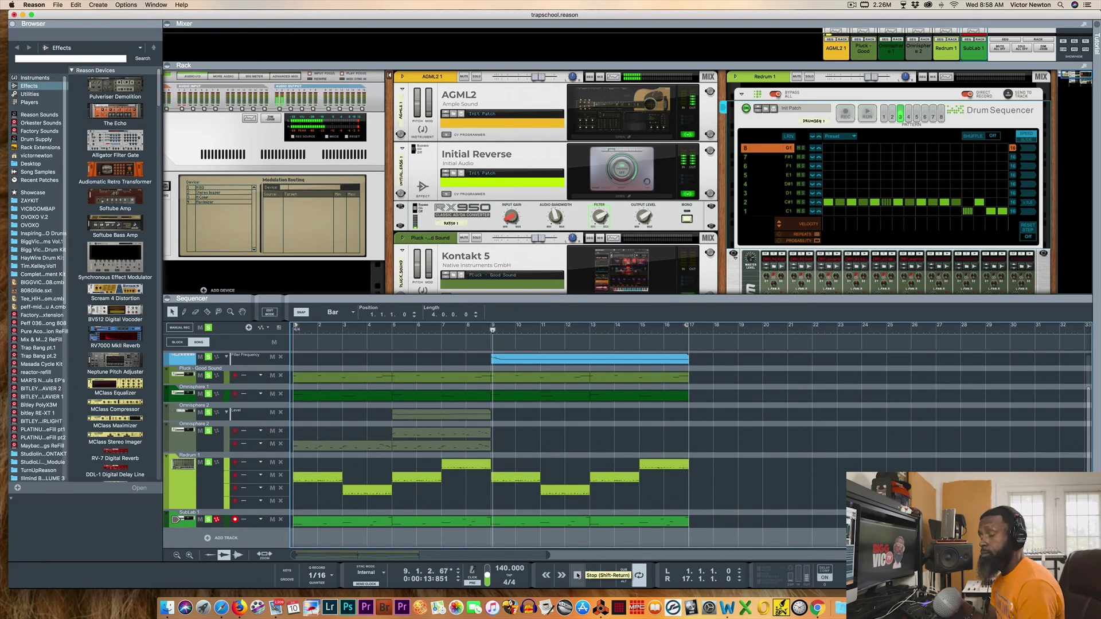